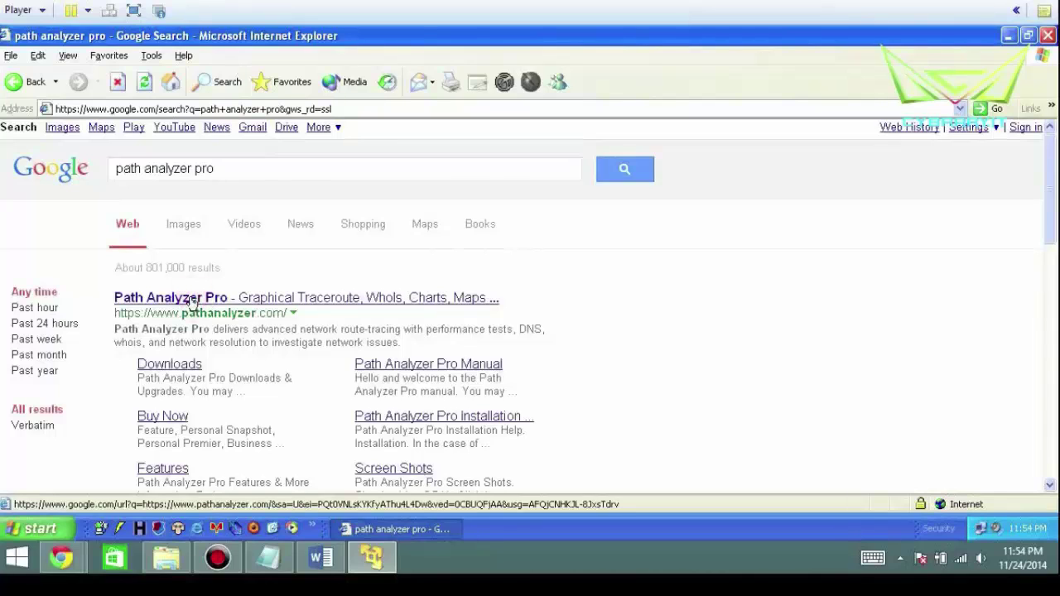
Open the Path Analyzer Pro site's Download page and scroll to the Path Analyzer Downloads list
{"action": "left_click", "coordinate": [209, 303]}
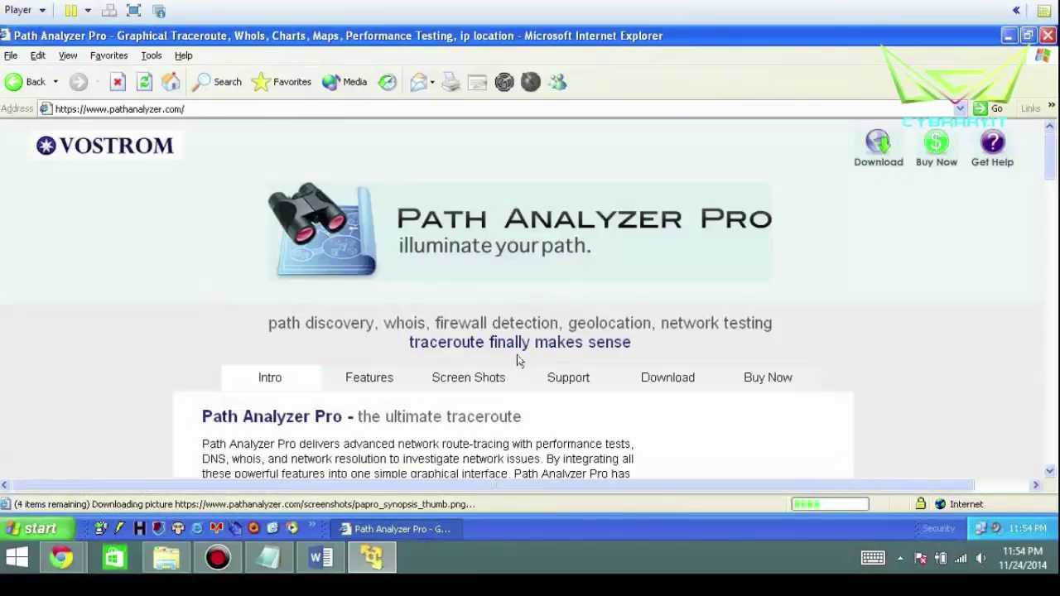
{"action": "left_click", "coordinate": [675, 383]}
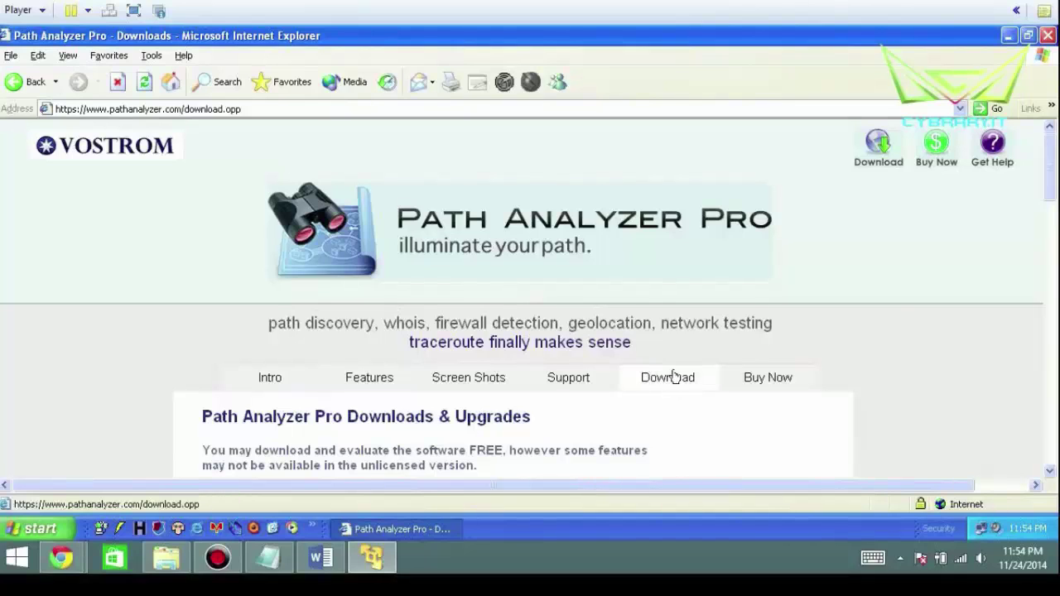
{"action": "left_click", "coordinate": [671, 379]}
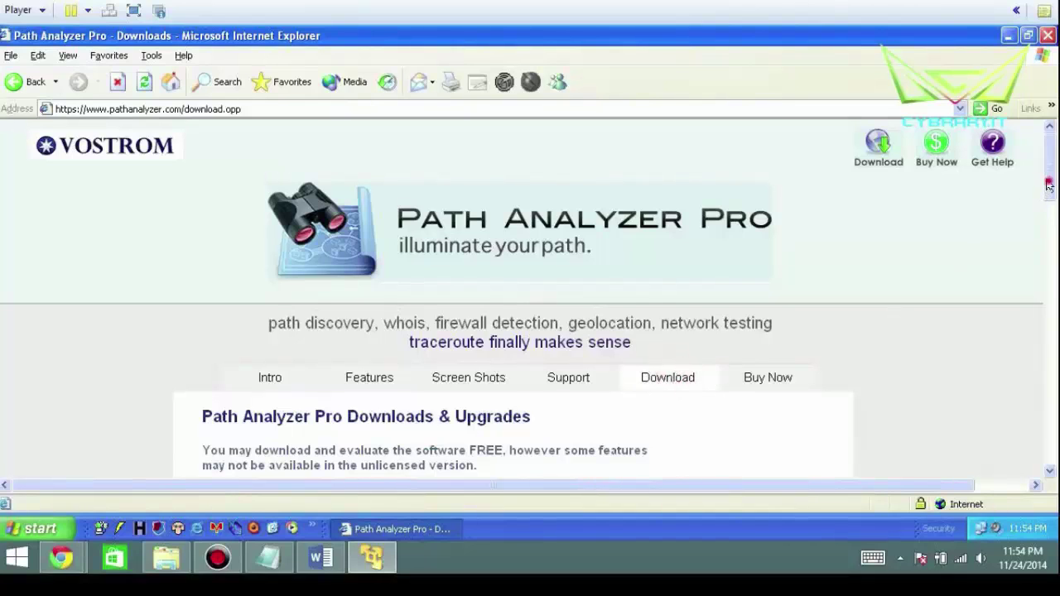
{"action": "left_click_drag", "start_coordinate": [1049, 184], "coordinate": [1054, 270]}
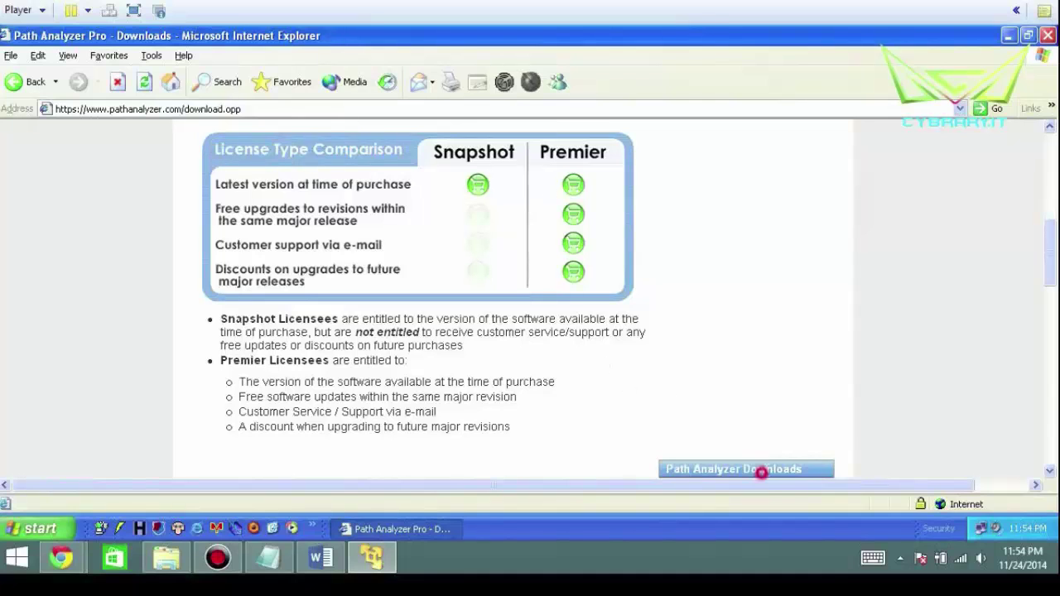
{"action": "left_click_drag", "start_coordinate": [1052, 260], "coordinate": [1052, 310]}
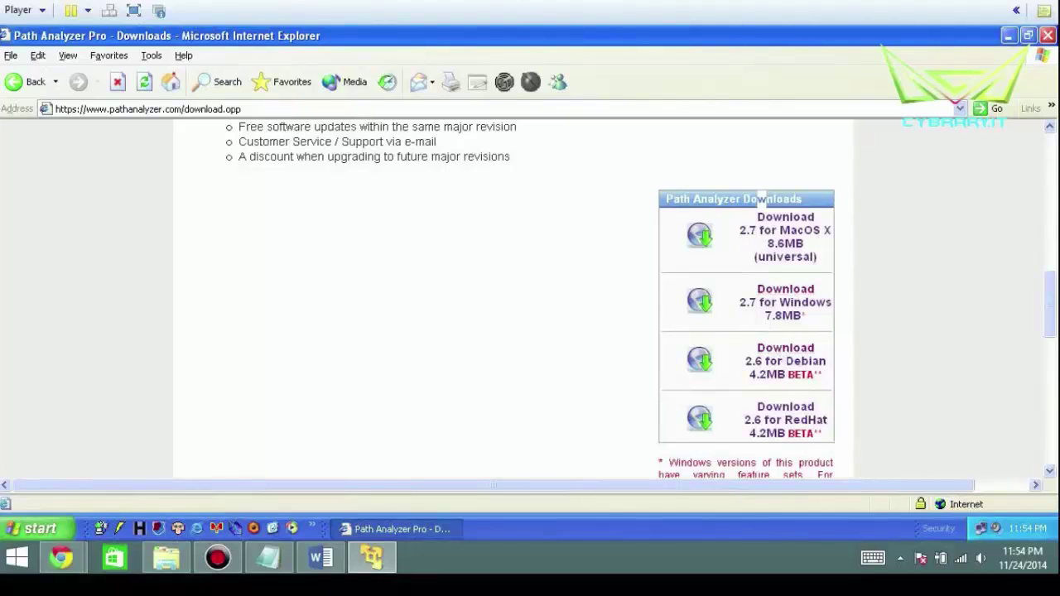
Download and run PAPro27.msi, accept the license and install version 2.7 with default settings
{"action": "left_click", "coordinate": [784, 291]}
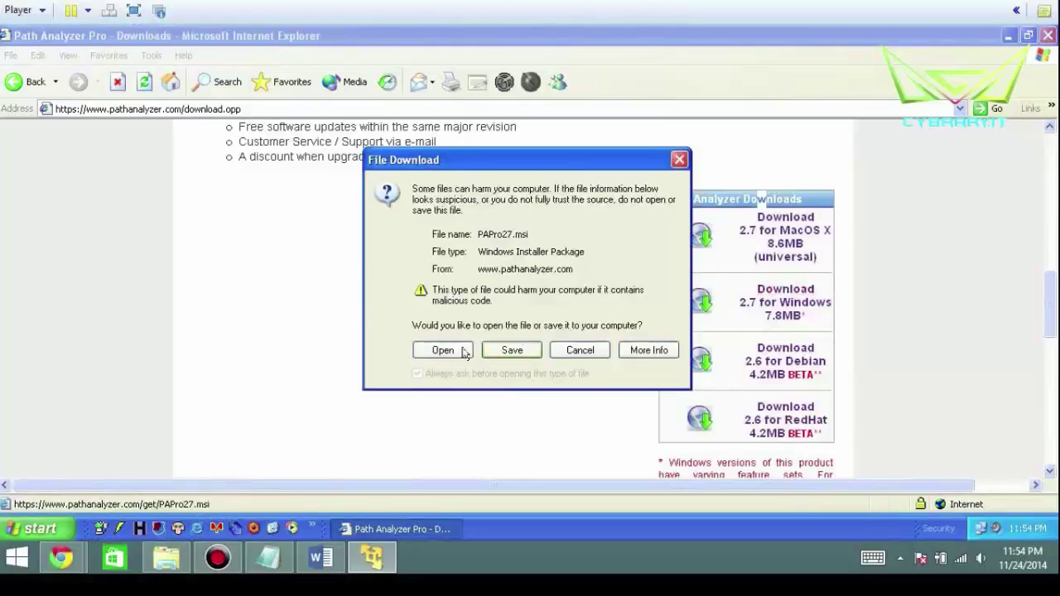
{"action": "left_click", "coordinate": [429, 351]}
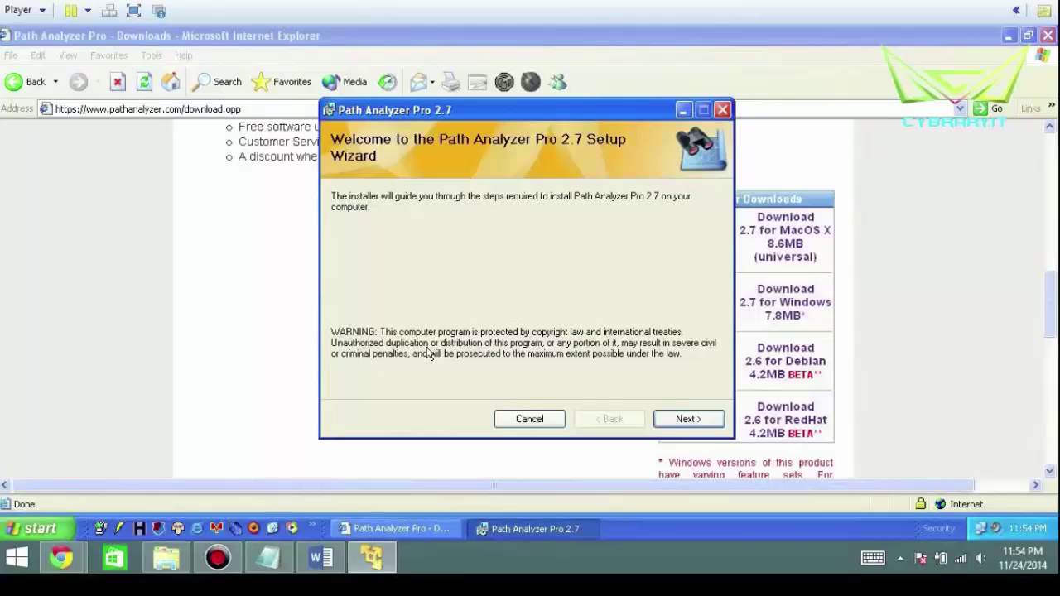
{"action": "left_click", "coordinate": [691, 420]}
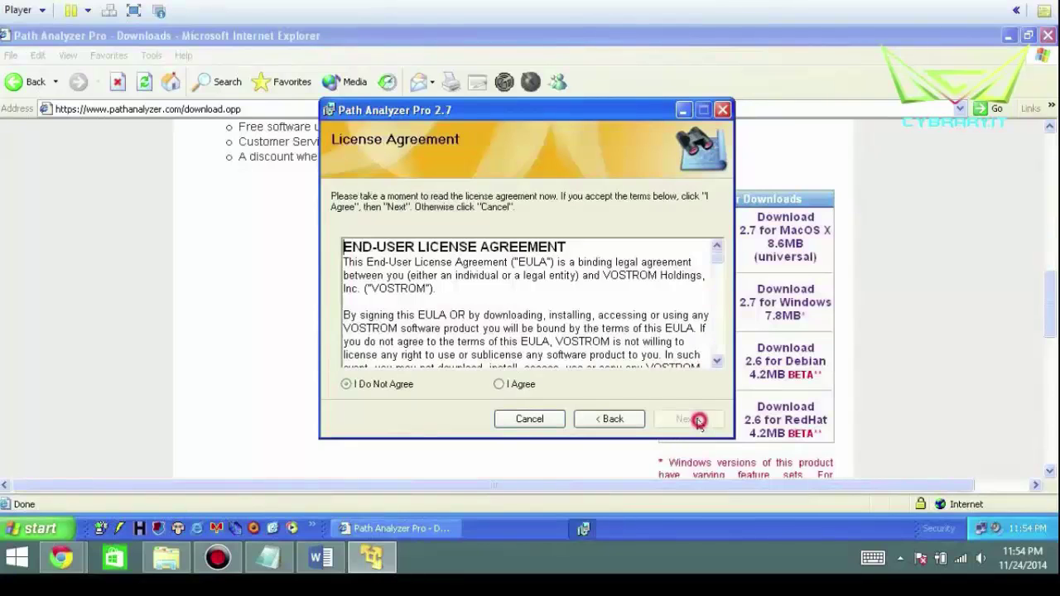
{"action": "left_click", "coordinate": [500, 384]}
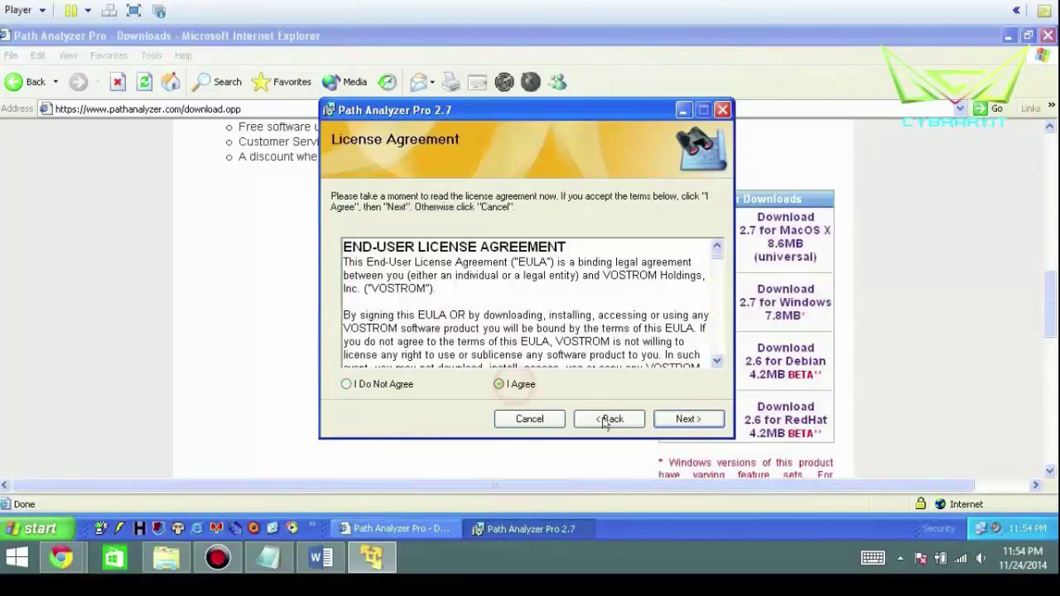
{"action": "left_click", "coordinate": [690, 419]}
{"action": "left_click", "coordinate": [690, 419]}
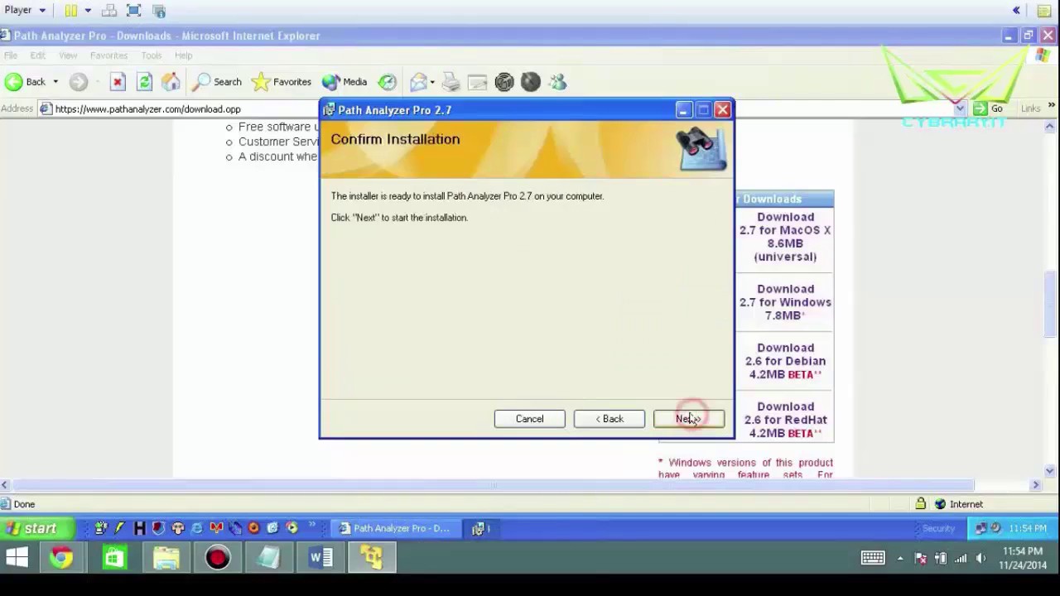
{"action": "left_click", "coordinate": [690, 420]}
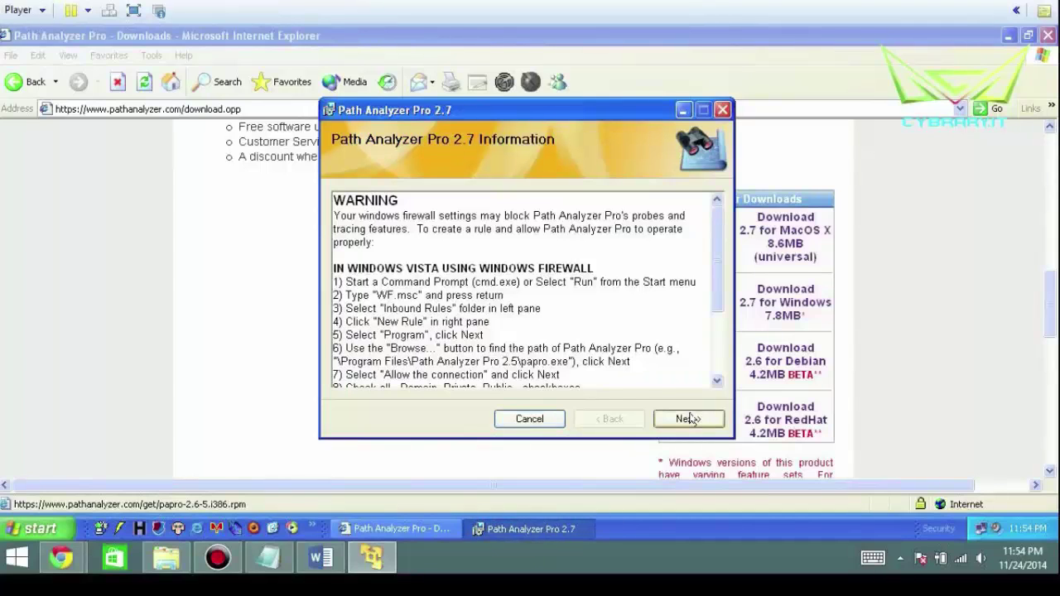
{"action": "left_click", "coordinate": [691, 419]}
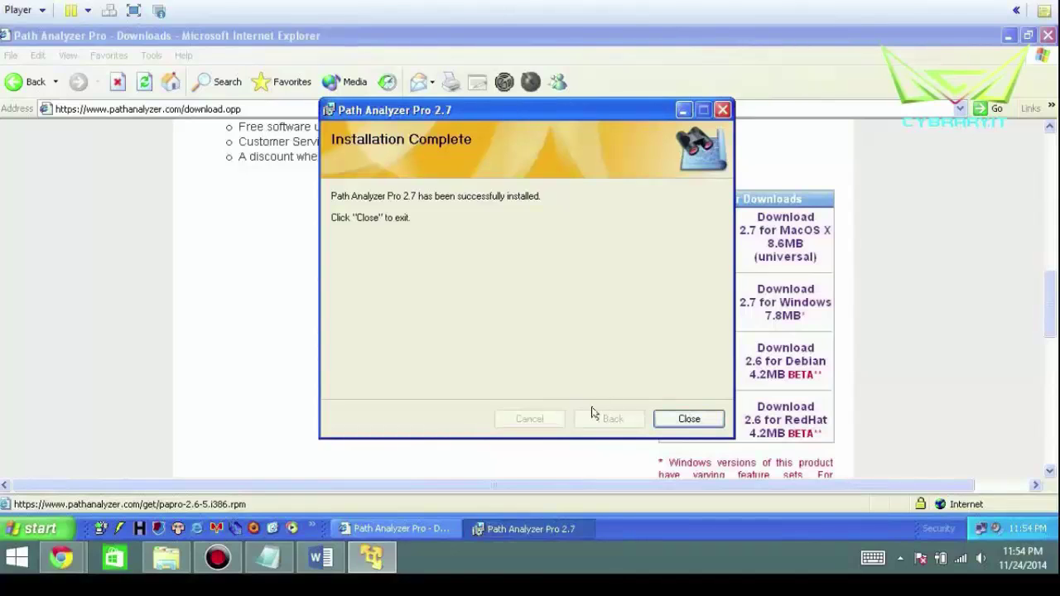
{"action": "left_click", "coordinate": [689, 419]}
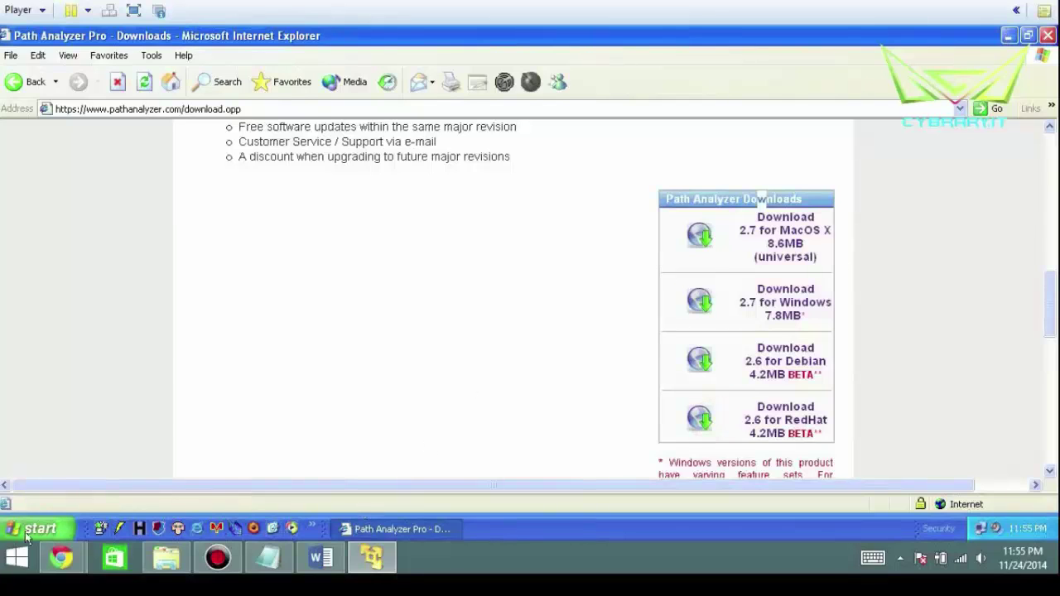
Launch Path Analyzer Pro 2.7 from All Programs and continue the trial with Evaluate
{"action": "left_click", "coordinate": [37, 528]}
{"action": "left_click", "coordinate": [52, 466]}
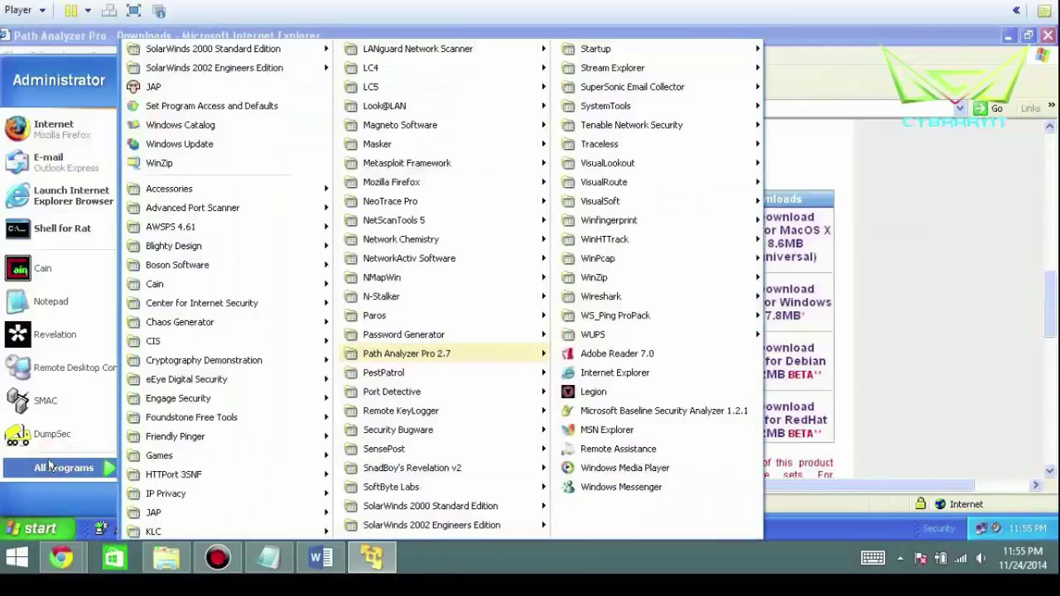
{"action": "mouse_move", "coordinate": [437, 354]}
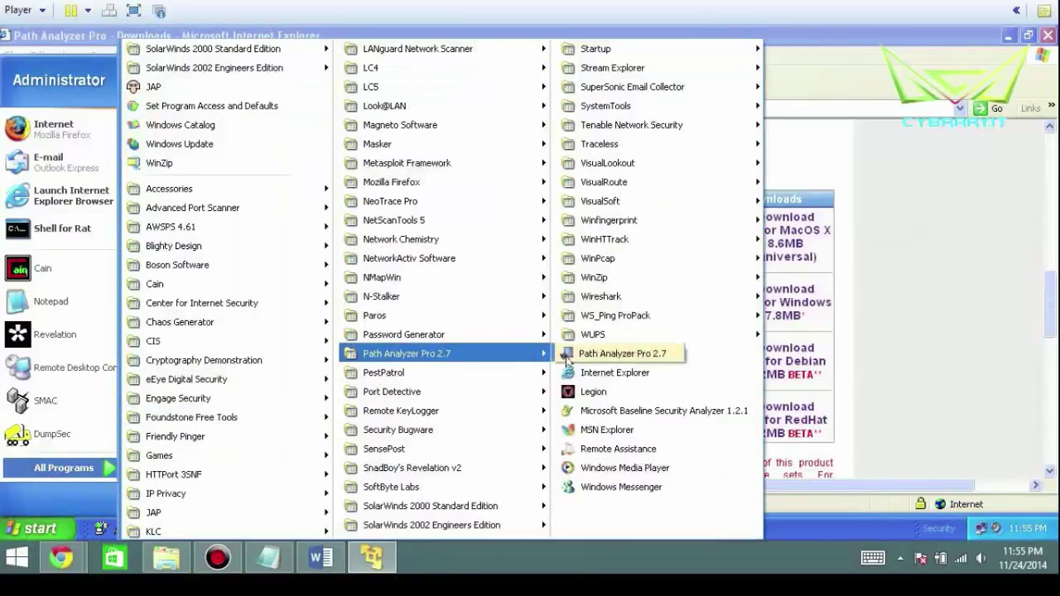
{"action": "left_click", "coordinate": [589, 354]}
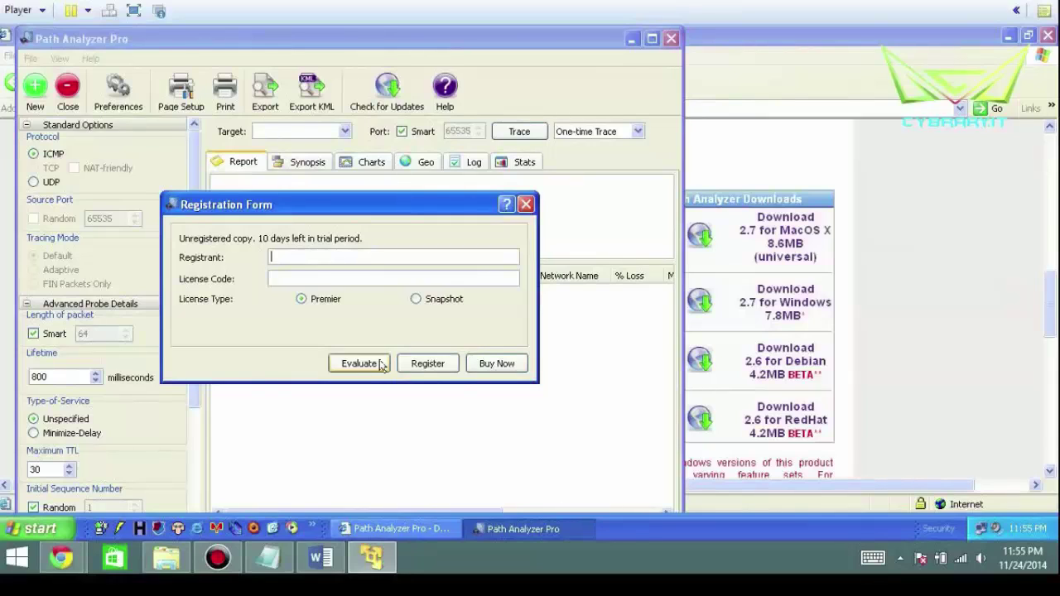
{"action": "left_click", "coordinate": [382, 365]}
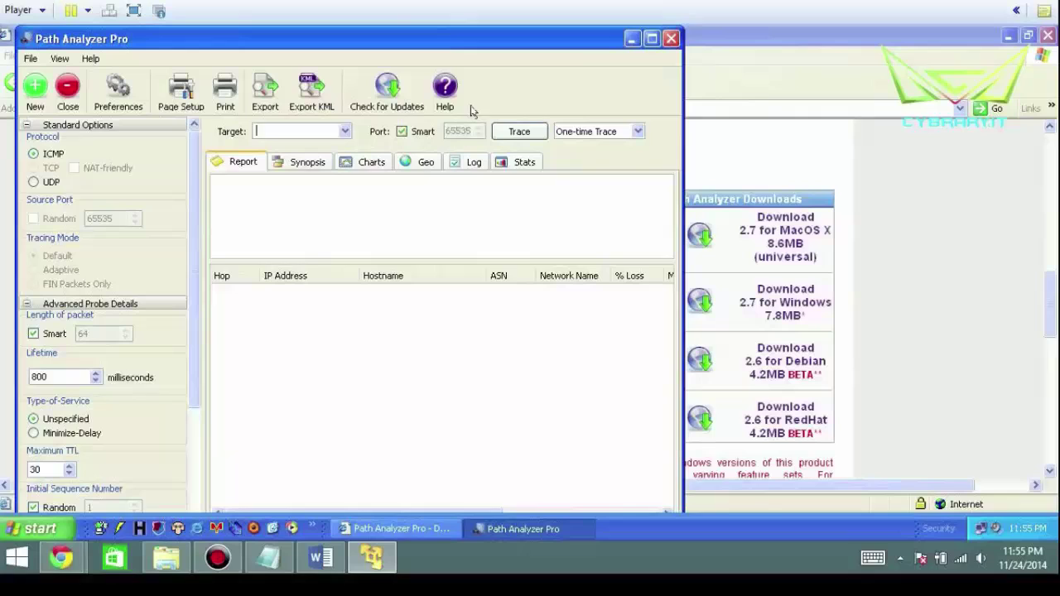
{"action": "left_click", "coordinate": [652, 38]}
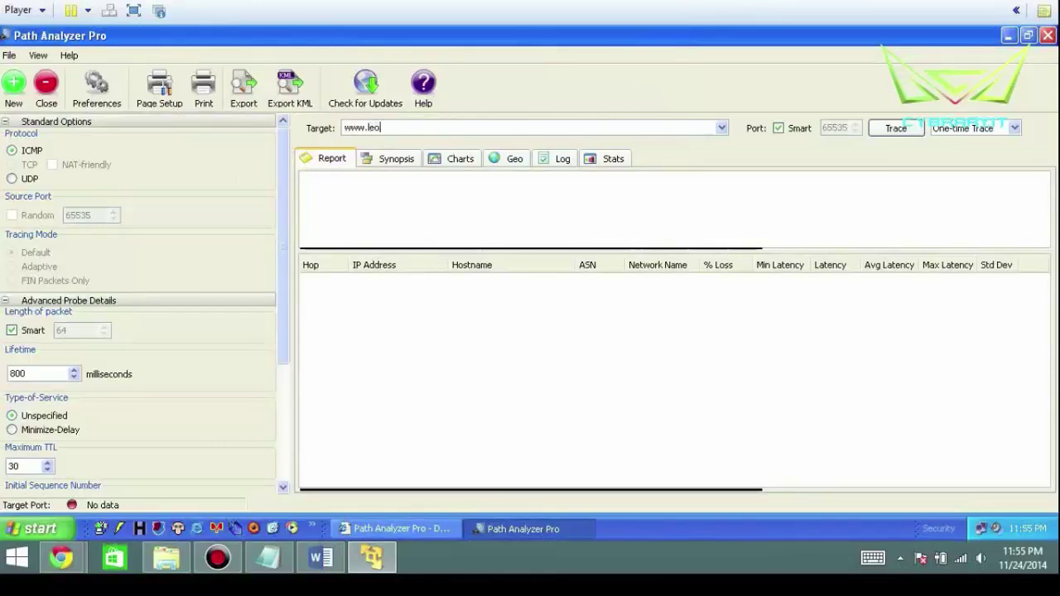
{"action": "type", "text": ".com"}
{"action": "key", "text": "Return"}
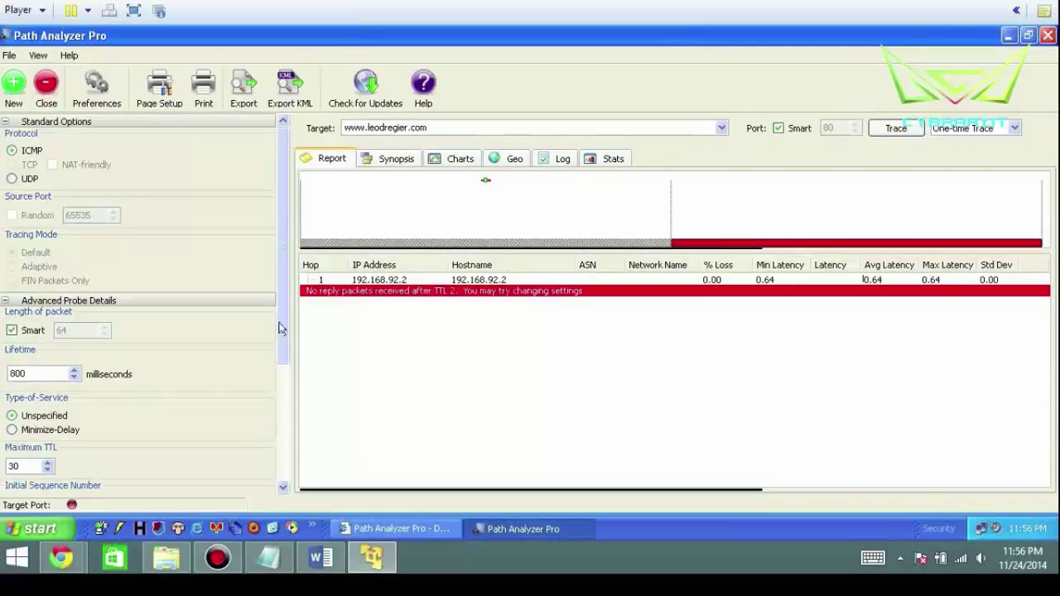
Scroll the left options panel down to the Advanced Tracing Details settings
{"action": "left_click_drag", "start_coordinate": [280, 329], "coordinate": [277, 461]}
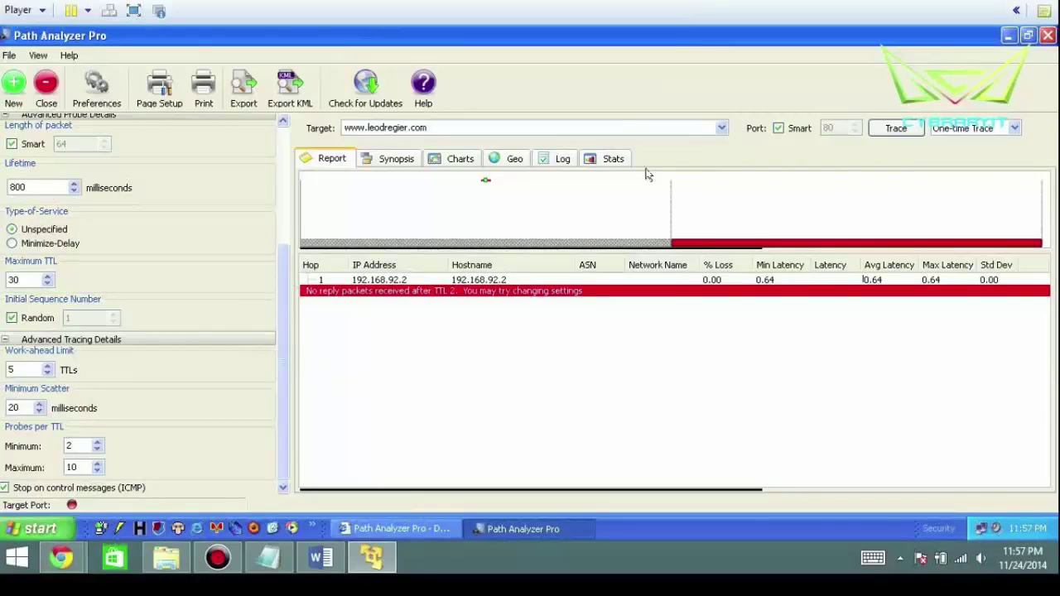
Glance at the Synopsis tab, return to the Report and select the no-reply warning row
{"action": "left_click", "coordinate": [546, 199]}
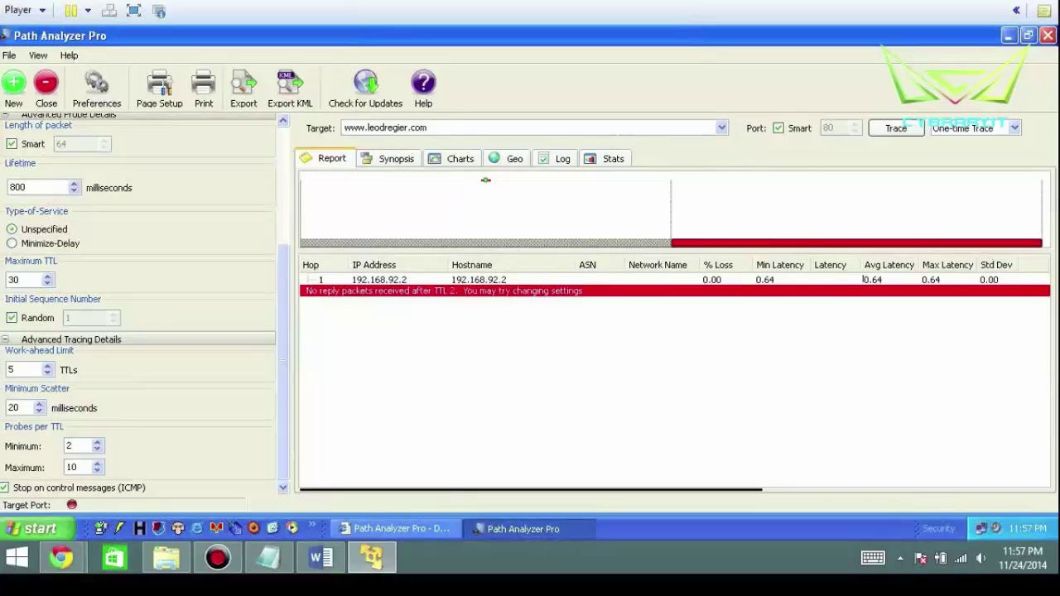
{"action": "left_click", "coordinate": [366, 159]}
{"action": "left_click", "coordinate": [318, 159]}
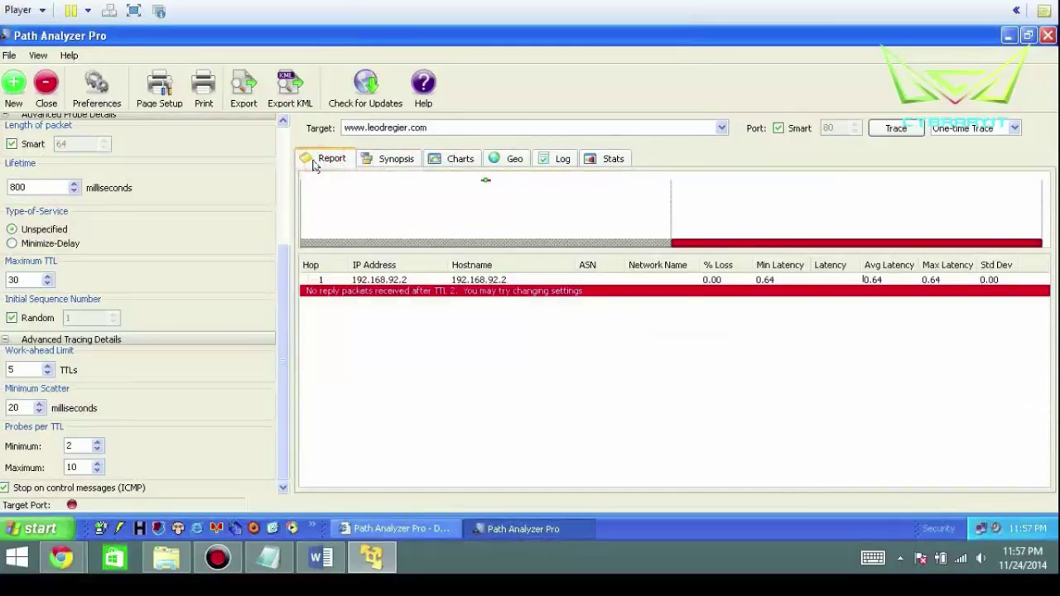
{"action": "left_click", "coordinate": [365, 290]}
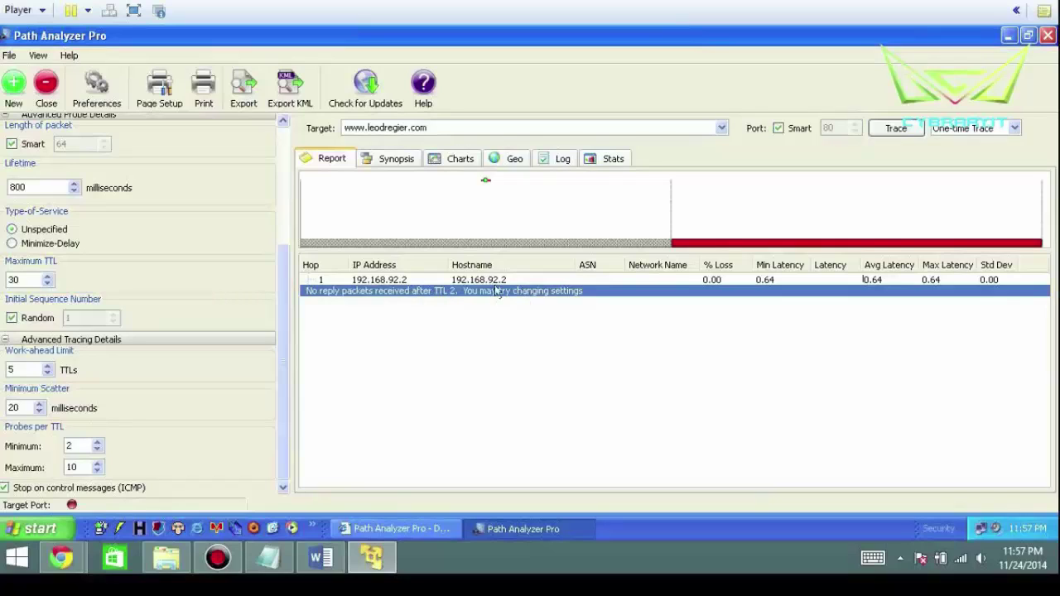
Copy the first hop's IP address, 192.168.92.2, from its context menu
{"action": "left_click", "coordinate": [430, 281]}
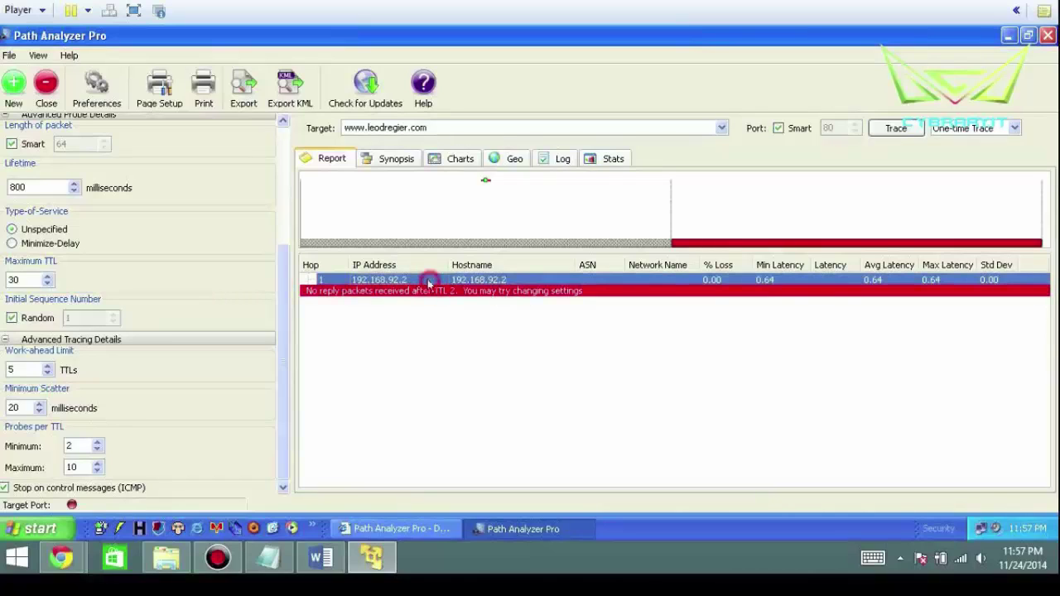
{"action": "right_click", "coordinate": [434, 285]}
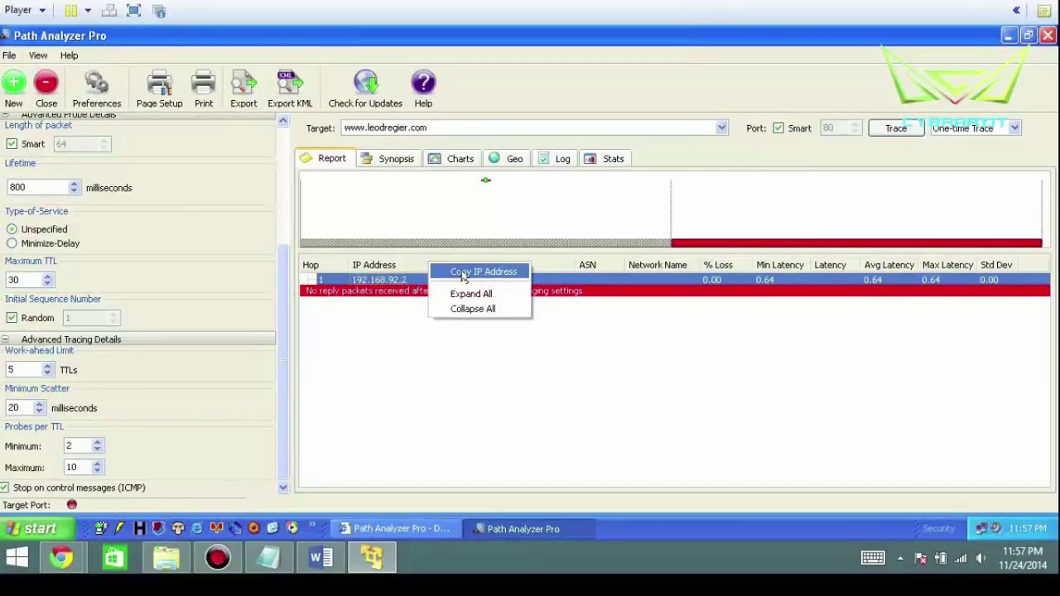
{"action": "left_click", "coordinate": [463, 273]}
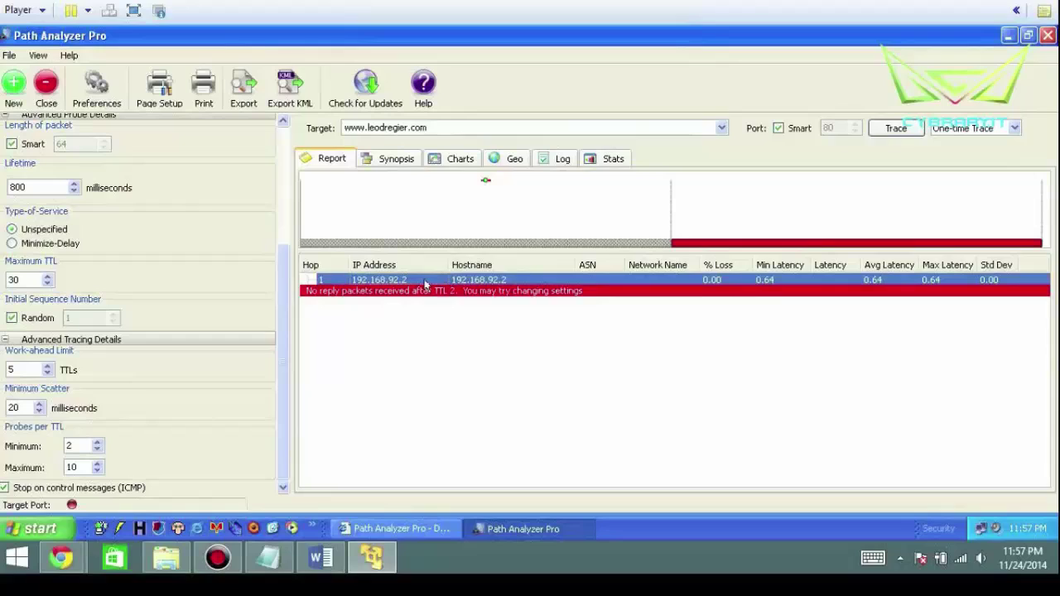
{"action": "right_click", "coordinate": [427, 285]}
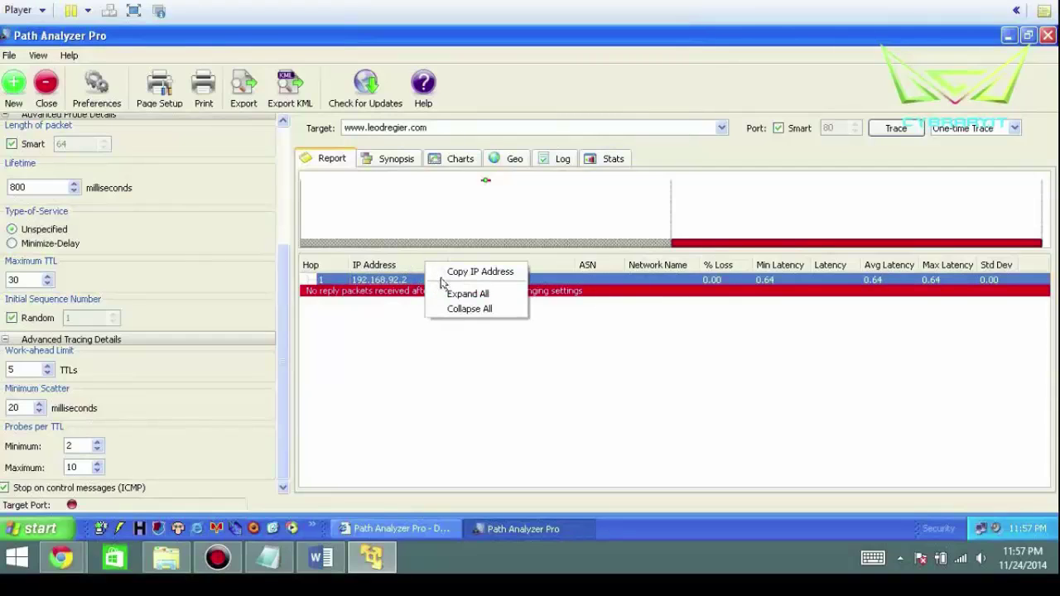
{"action": "left_click", "coordinate": [386, 282]}
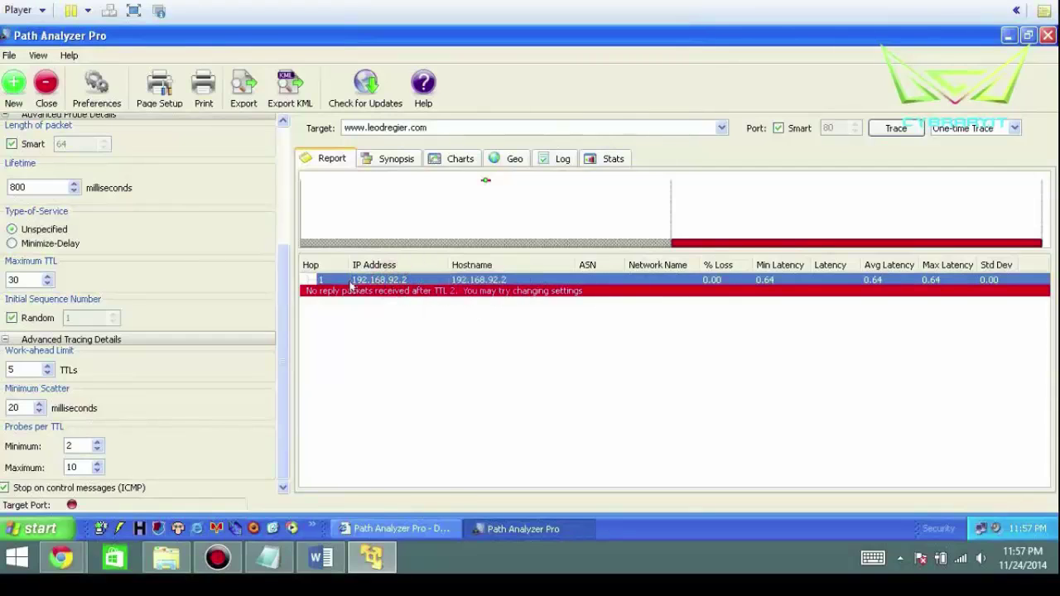
{"action": "left_click", "coordinate": [389, 157]}
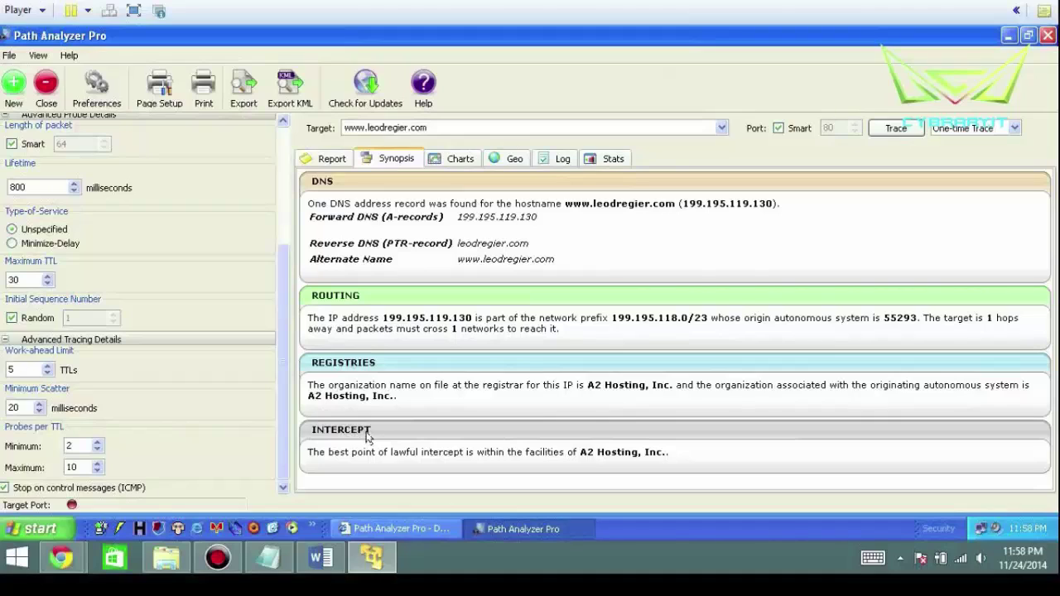
{"action": "left_click", "coordinate": [661, 461]}
In the Charts tab, try the line, bar and third graph styles, ending on bars
{"action": "left_click", "coordinate": [451, 159]}
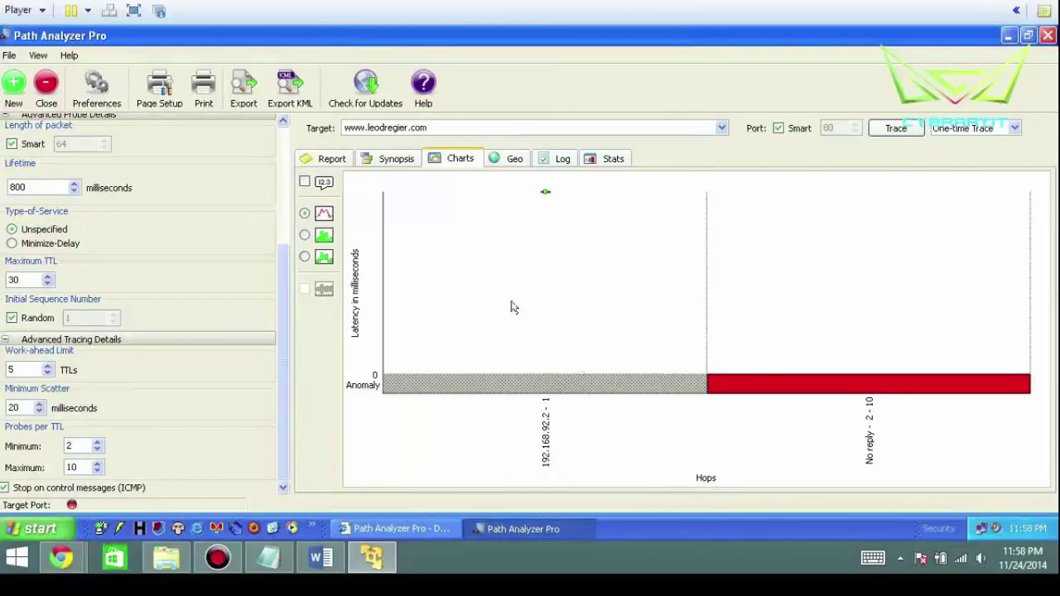
{"action": "left_click", "coordinate": [304, 215]}
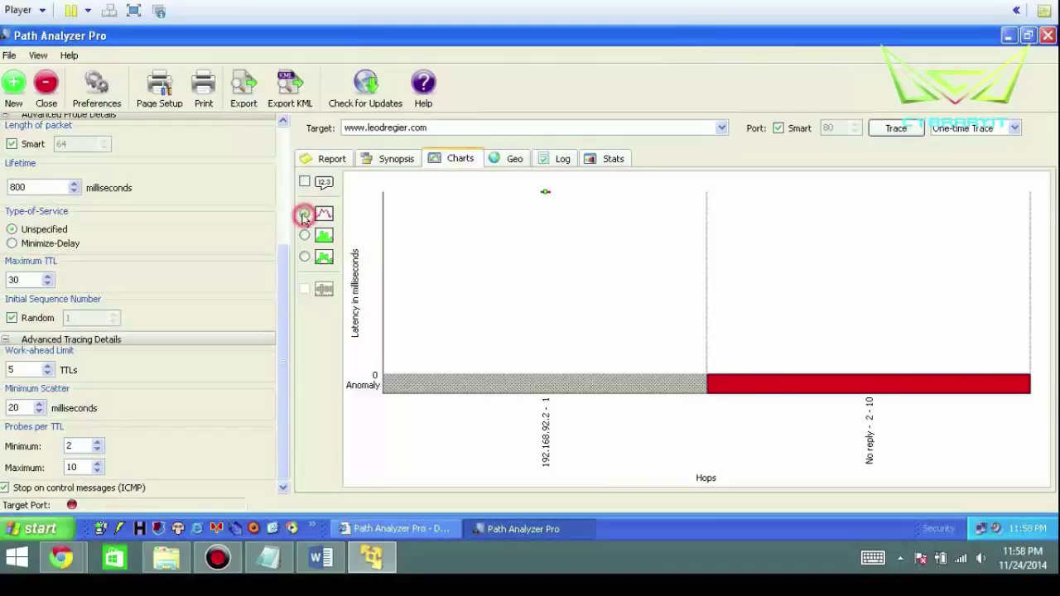
{"action": "left_click", "coordinate": [305, 236]}
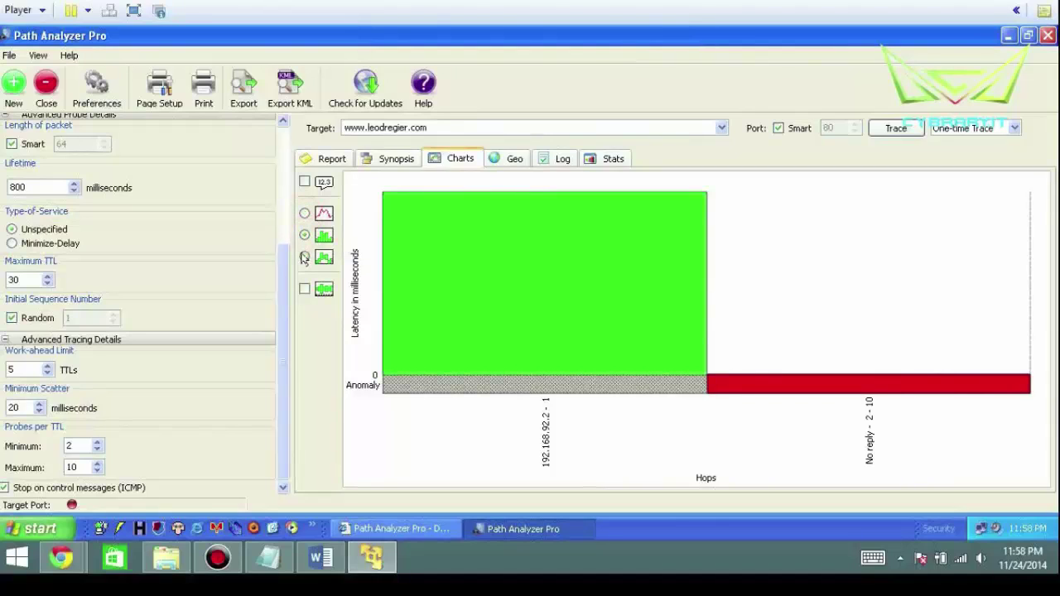
{"action": "left_click", "coordinate": [304, 257]}
{"action": "left_click", "coordinate": [304, 235]}
Rerun the trace, view it as line and third-style charts, then show the Geo map
{"action": "left_click", "coordinate": [894, 127]}
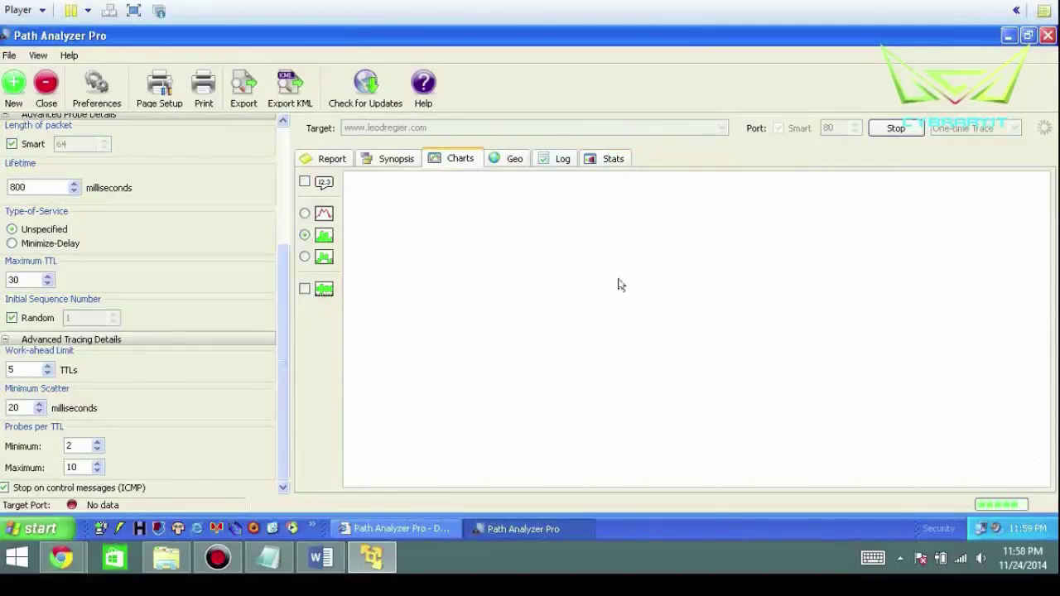
{"action": "left_click", "coordinate": [305, 213]}
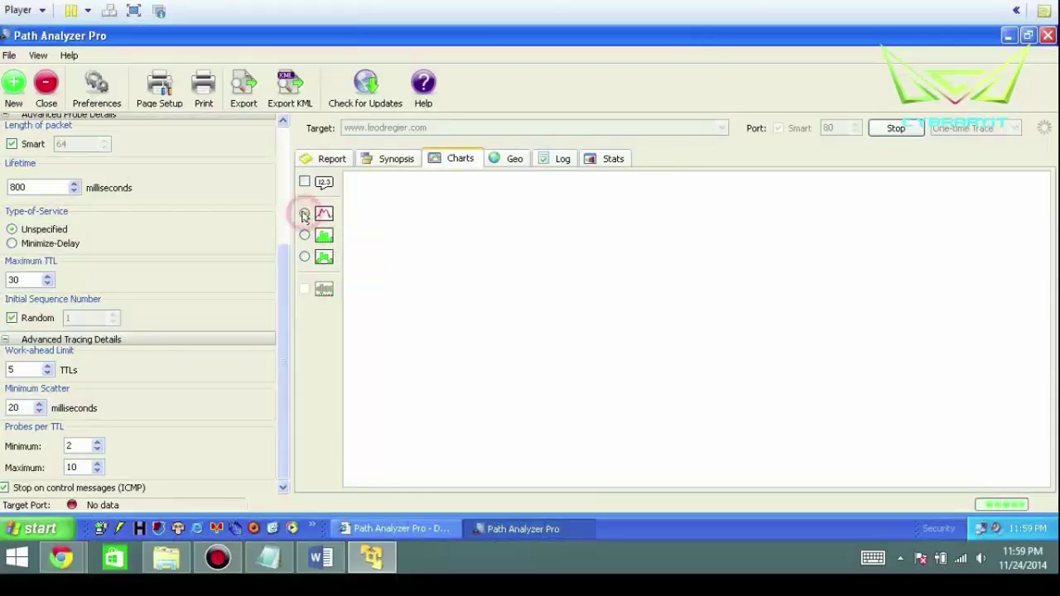
{"action": "left_click", "coordinate": [305, 256]}
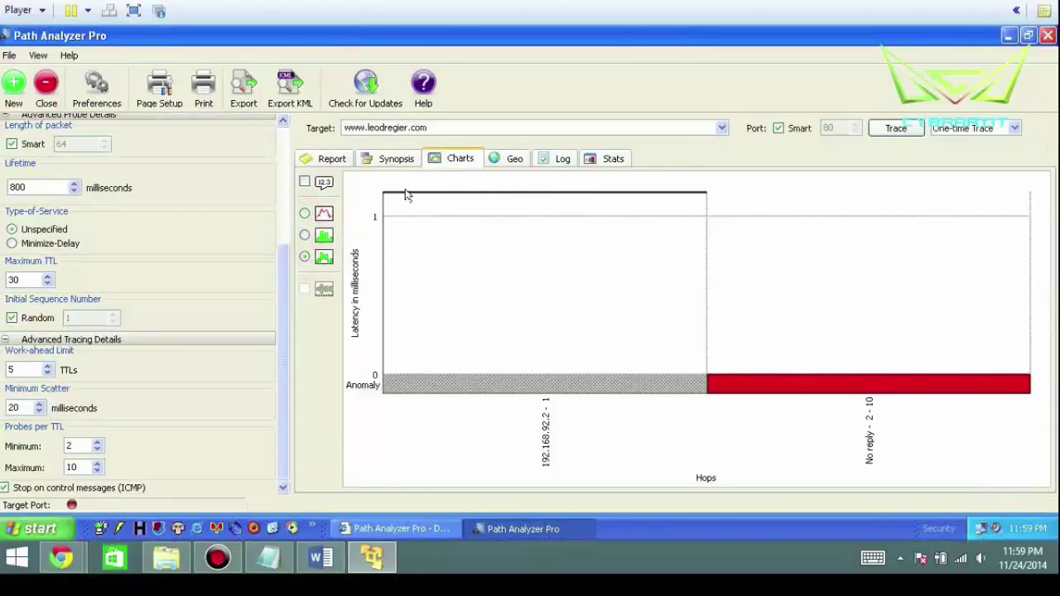
{"action": "left_click", "coordinate": [508, 154]}
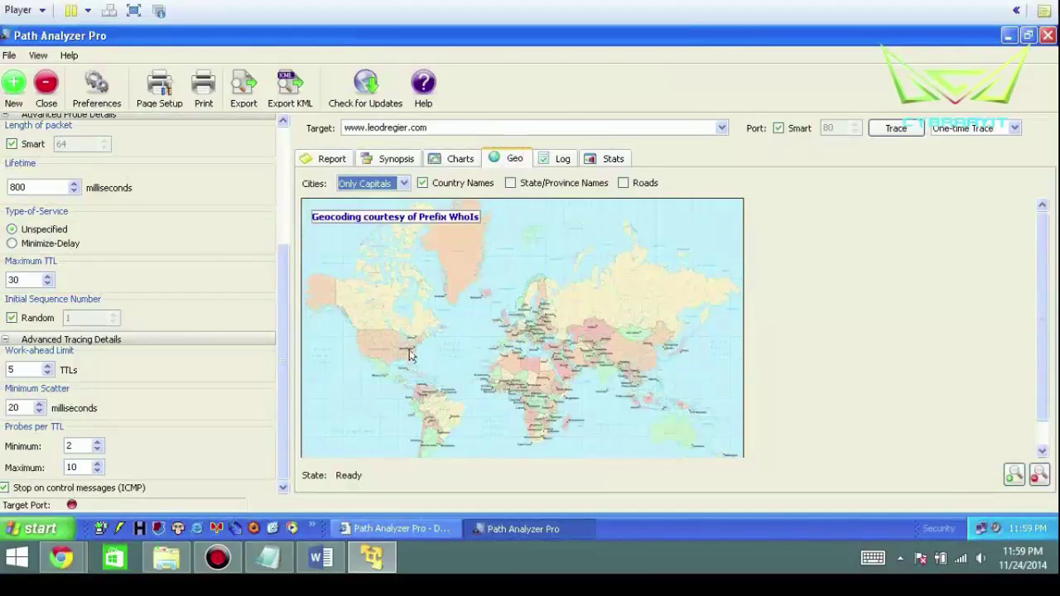
Copy the opening lines, then the entire Current Trace Log, from the Log tab
{"action": "left_click", "coordinate": [554, 157]}
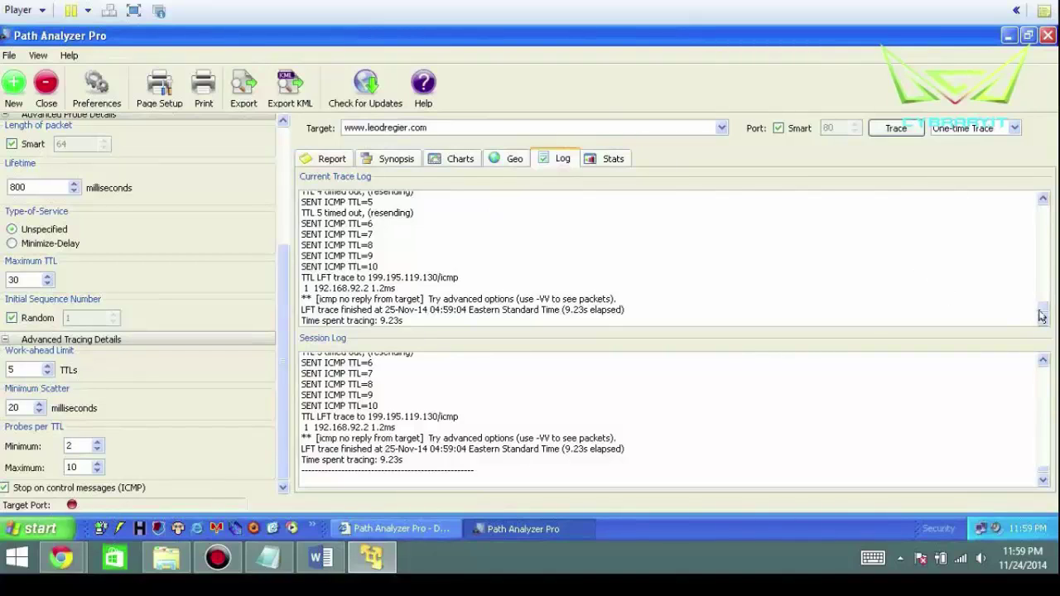
{"action": "left_click_drag", "start_coordinate": [1043, 309], "coordinate": [1056, 212]}
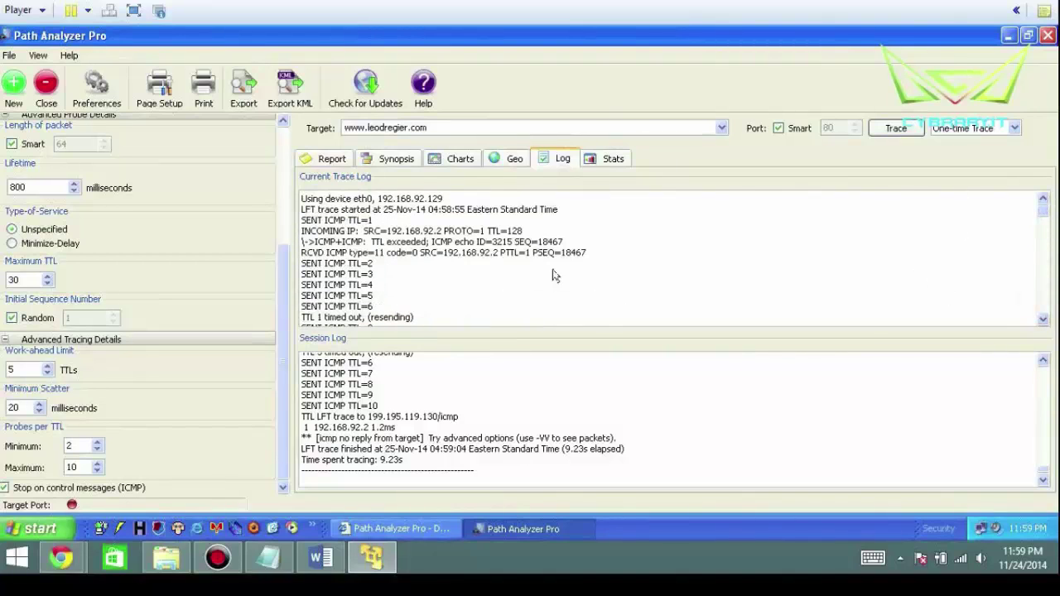
{"action": "left_click_drag", "start_coordinate": [303, 199], "coordinate": [383, 313]}
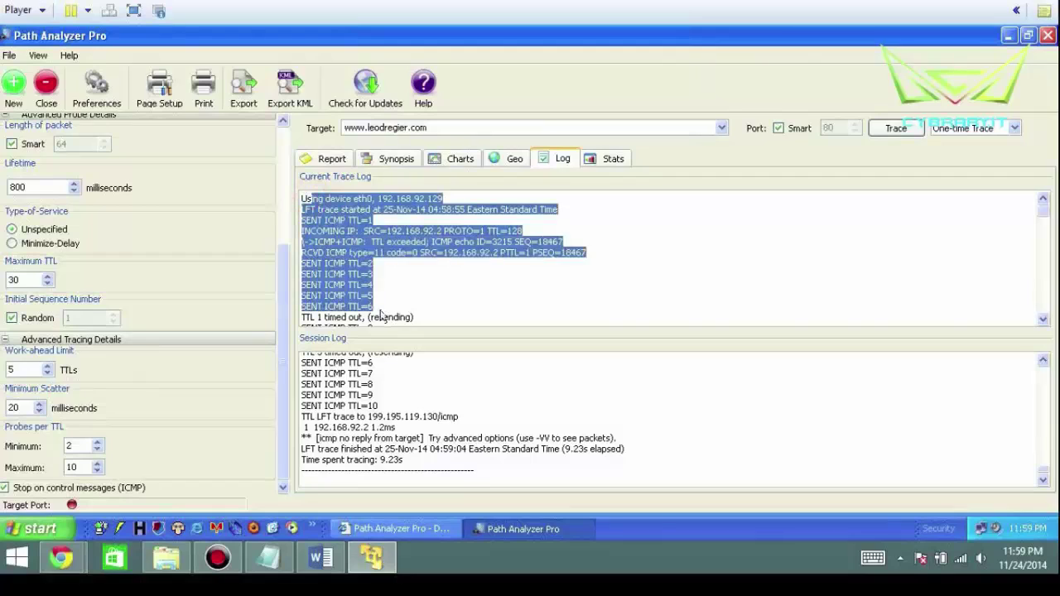
{"action": "right_click", "coordinate": [337, 247]}
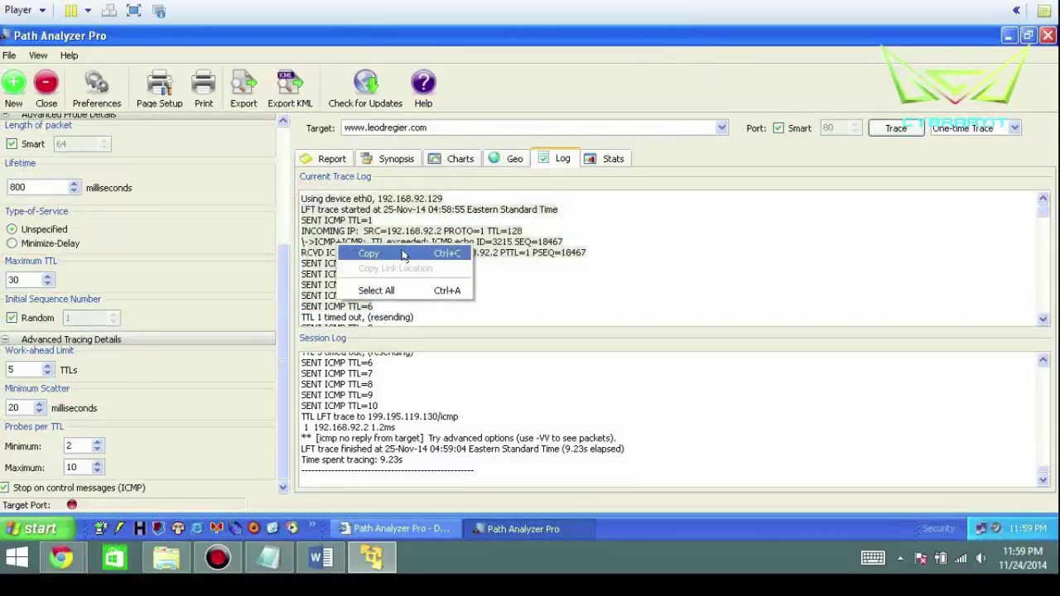
{"action": "left_click", "coordinate": [368, 258]}
{"action": "left_click", "coordinate": [395, 290]}
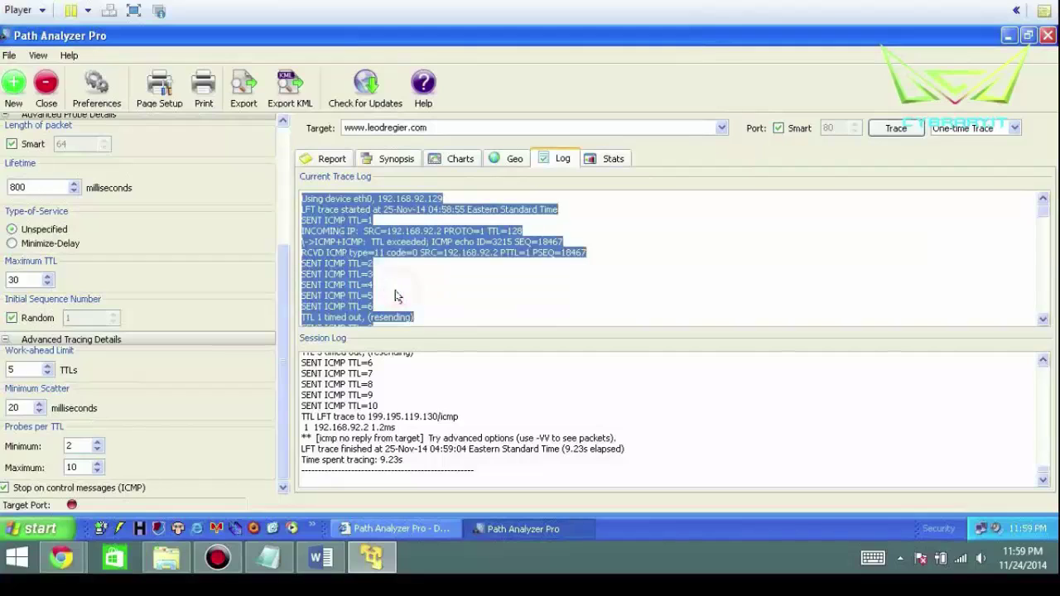
{"action": "right_click", "coordinate": [339, 247]}
{"action": "left_click", "coordinate": [371, 256]}
Show the Stats tab and select the latest trace's statistics row
{"action": "left_click_drag", "start_coordinate": [1043, 214], "coordinate": [1043, 338]}
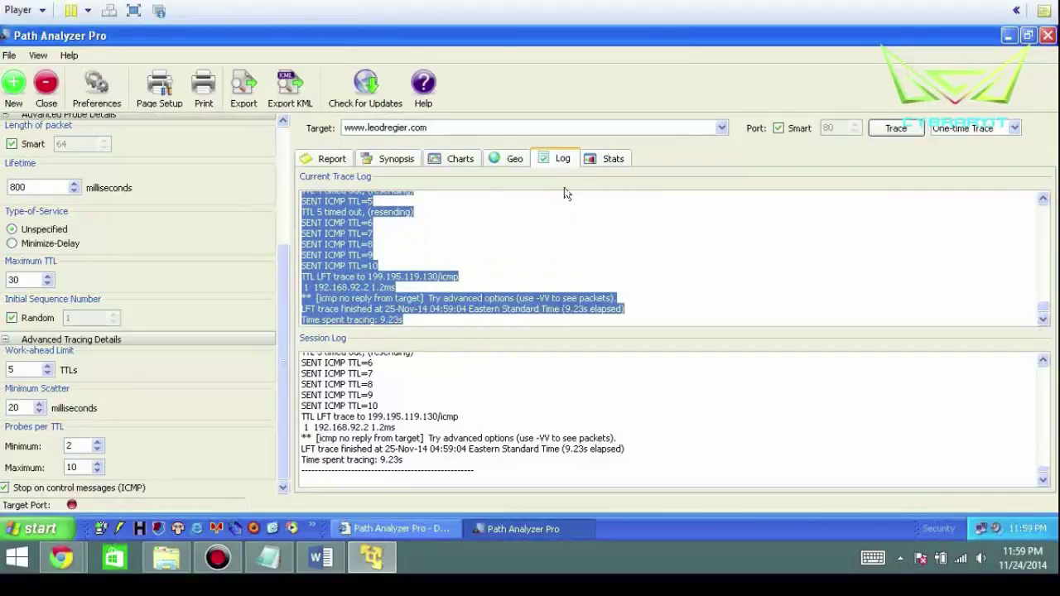
{"action": "left_click", "coordinate": [614, 158]}
{"action": "left_click", "coordinate": [466, 216]}
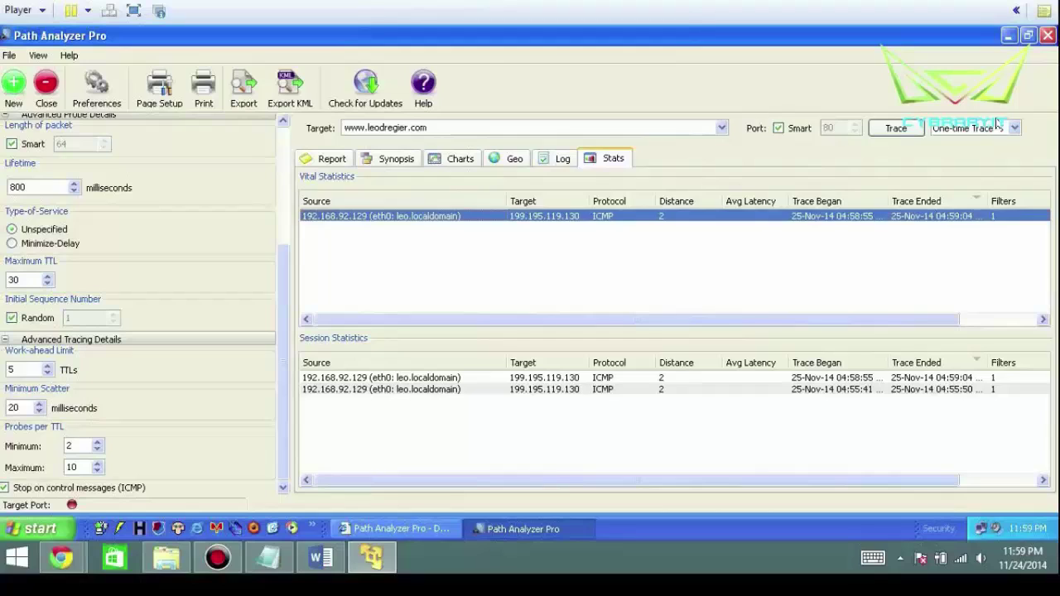
{"action": "left_click", "coordinate": [1014, 128]}
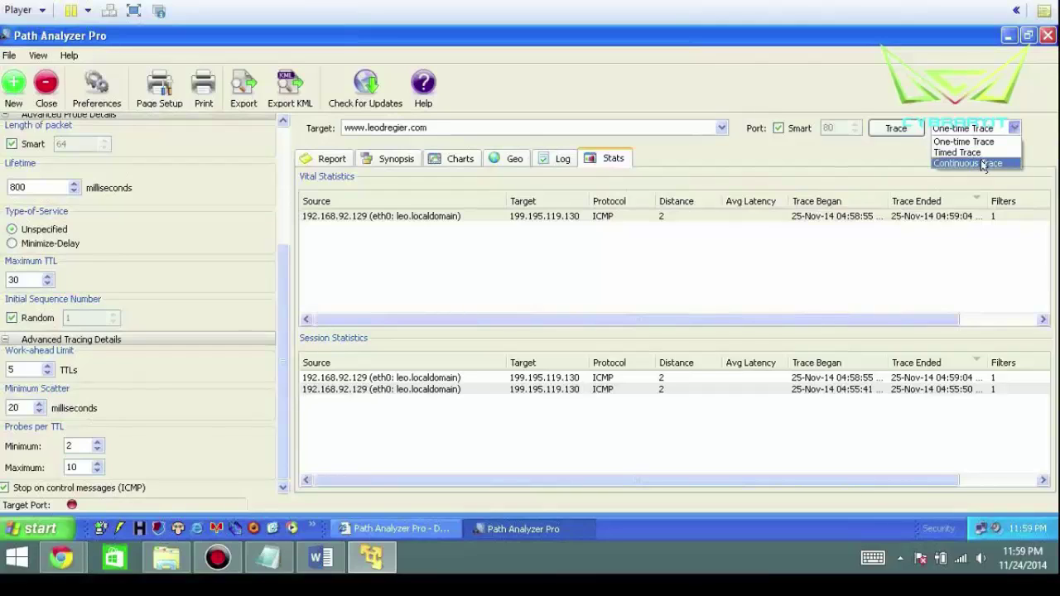
{"action": "left_click", "coordinate": [984, 164]}
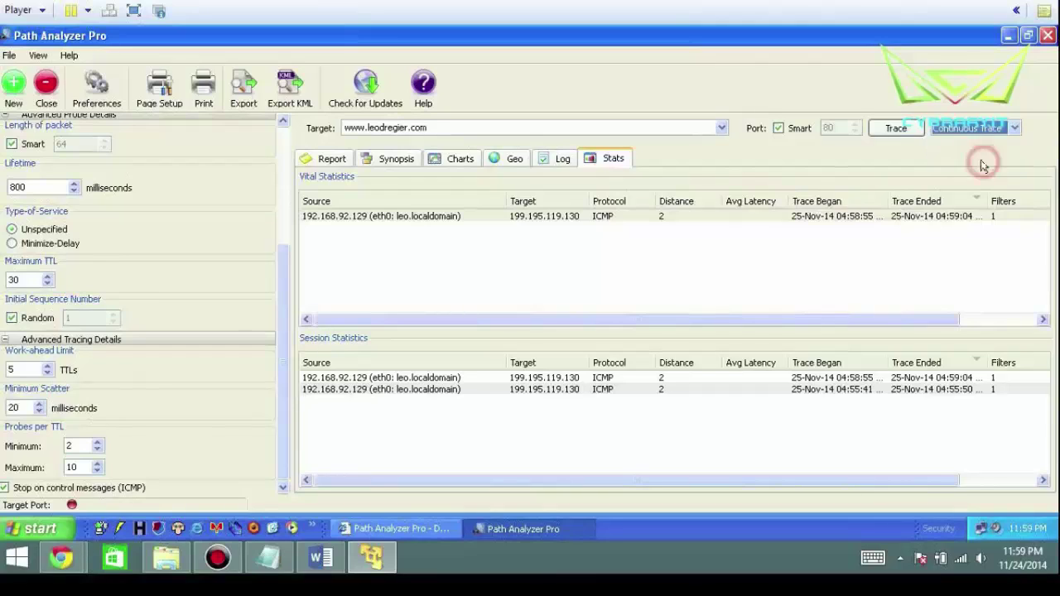
{"action": "left_click", "coordinate": [896, 128]}
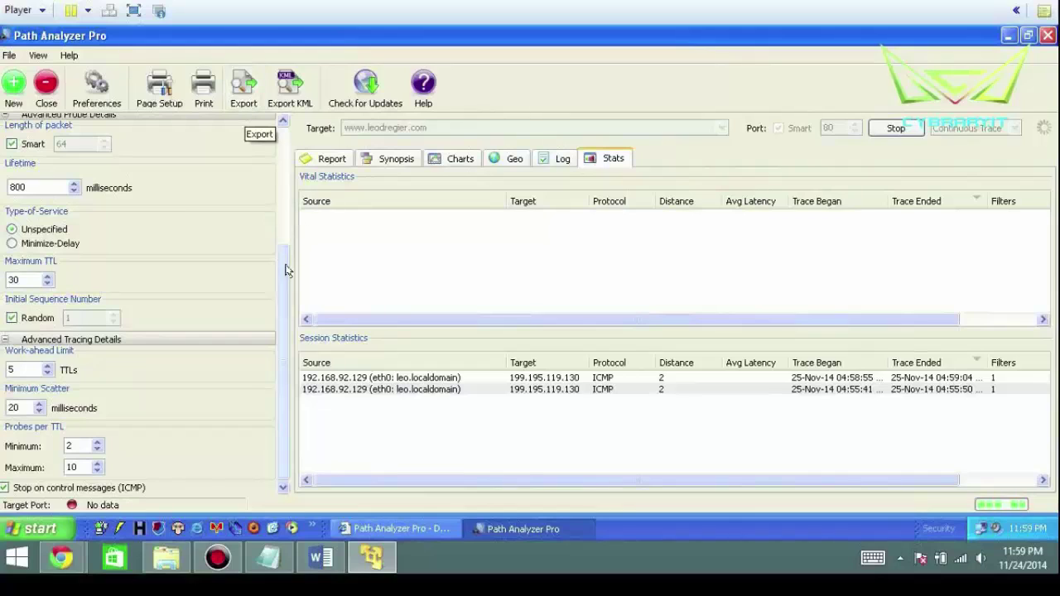
{"action": "left_click_drag", "start_coordinate": [279, 267], "coordinate": [279, 133]}
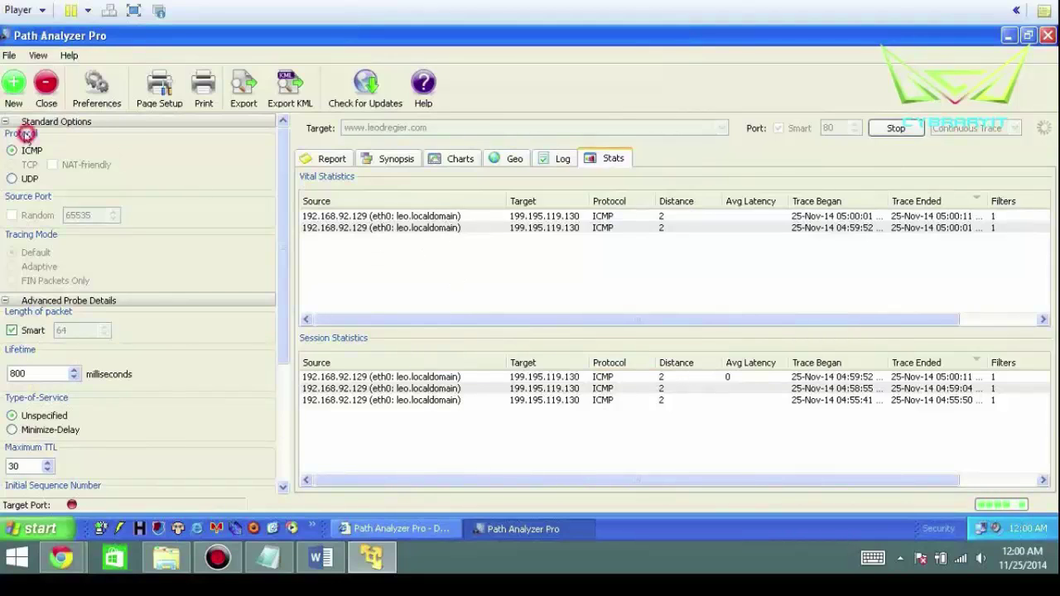
{"action": "left_click", "coordinate": [81, 94]}
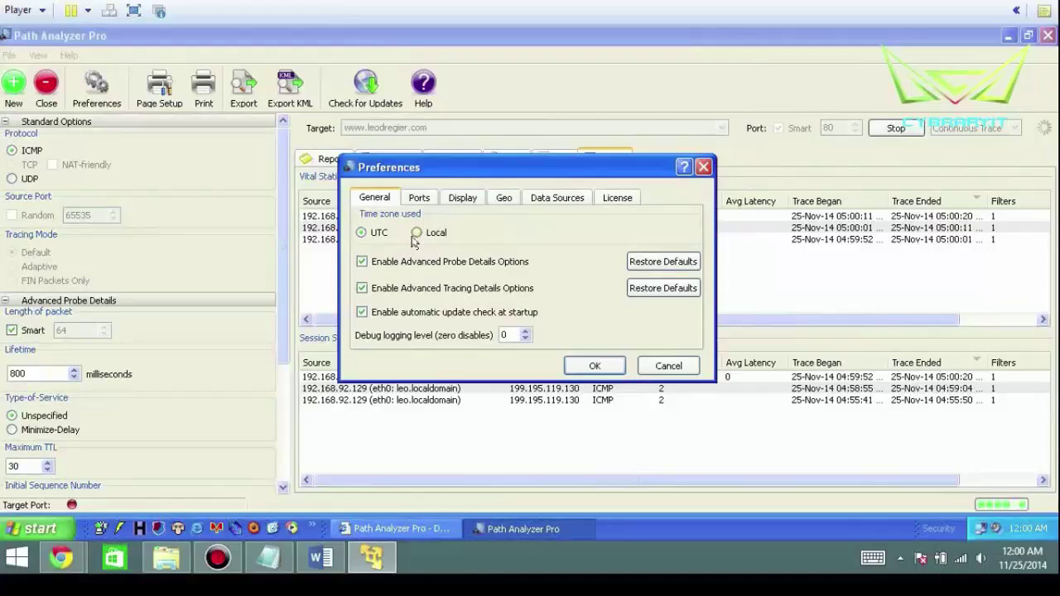
{"action": "left_click", "coordinate": [417, 234]}
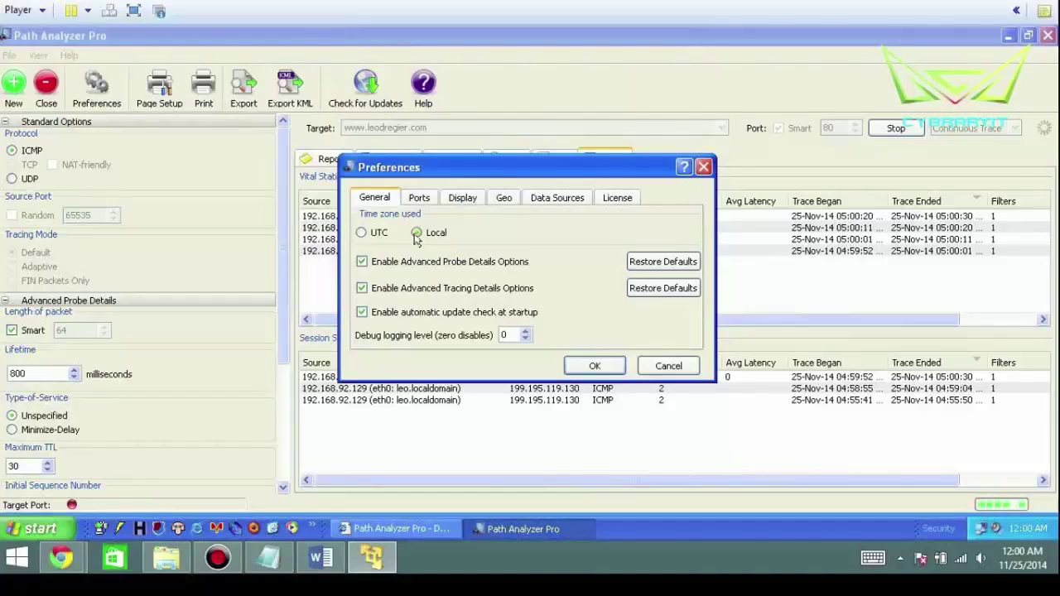
{"action": "left_click", "coordinate": [361, 233]}
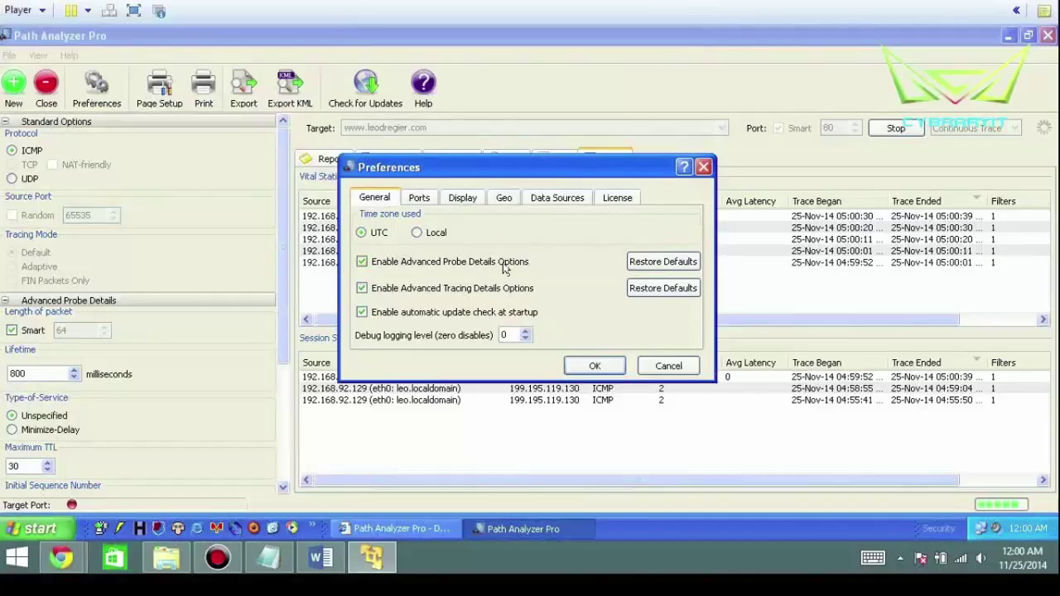
{"action": "left_click", "coordinate": [419, 198]}
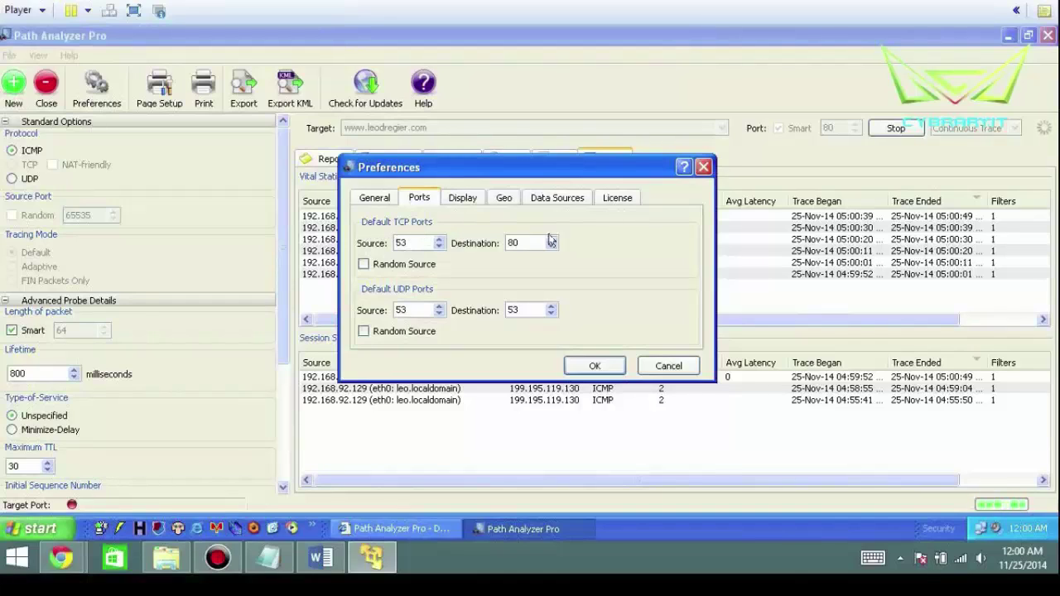
{"action": "left_click", "coordinate": [524, 243]}
{"action": "left_click", "coordinate": [463, 199]}
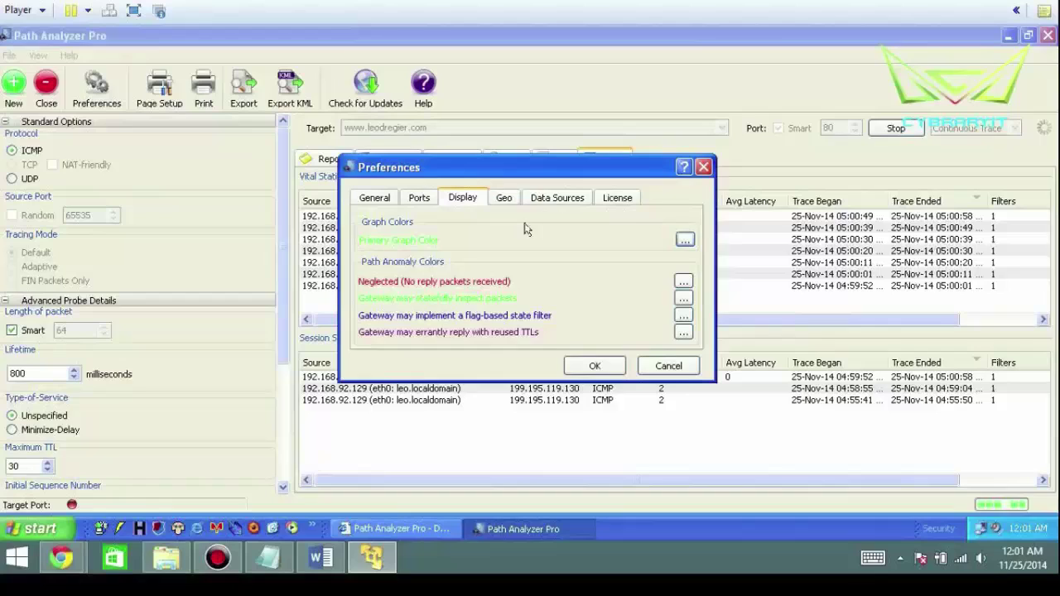
{"action": "left_click", "coordinate": [509, 198]}
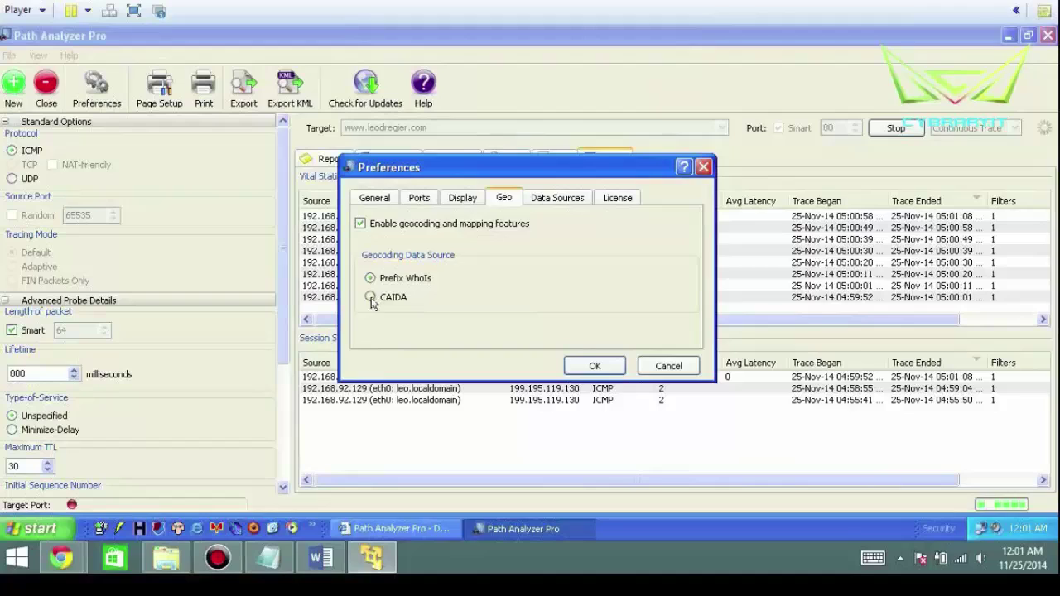
{"action": "left_click", "coordinate": [553, 197]}
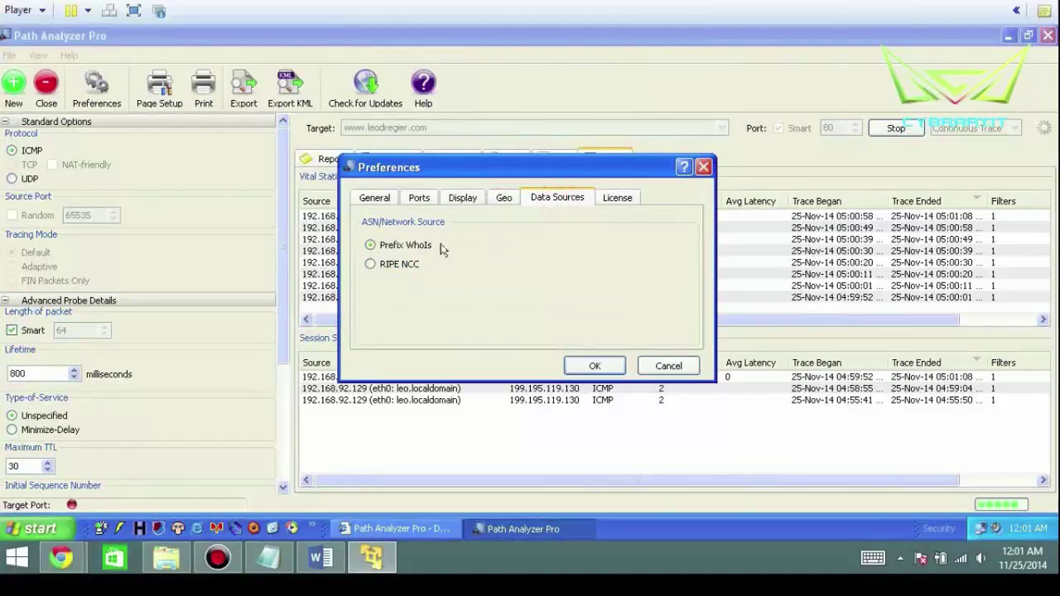
{"action": "left_click", "coordinate": [613, 199]}
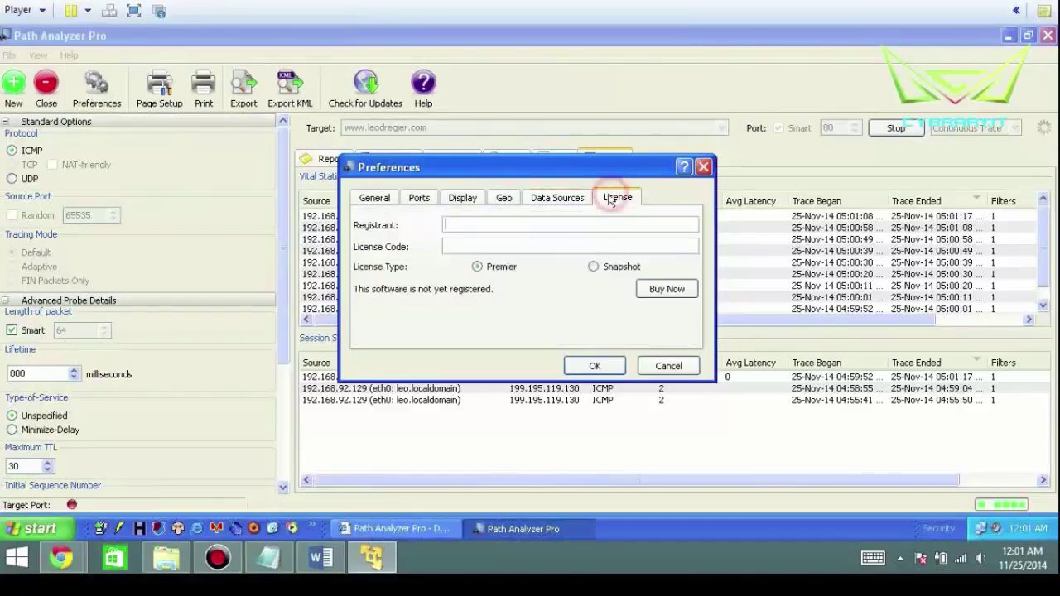
{"action": "left_click", "coordinate": [655, 365]}
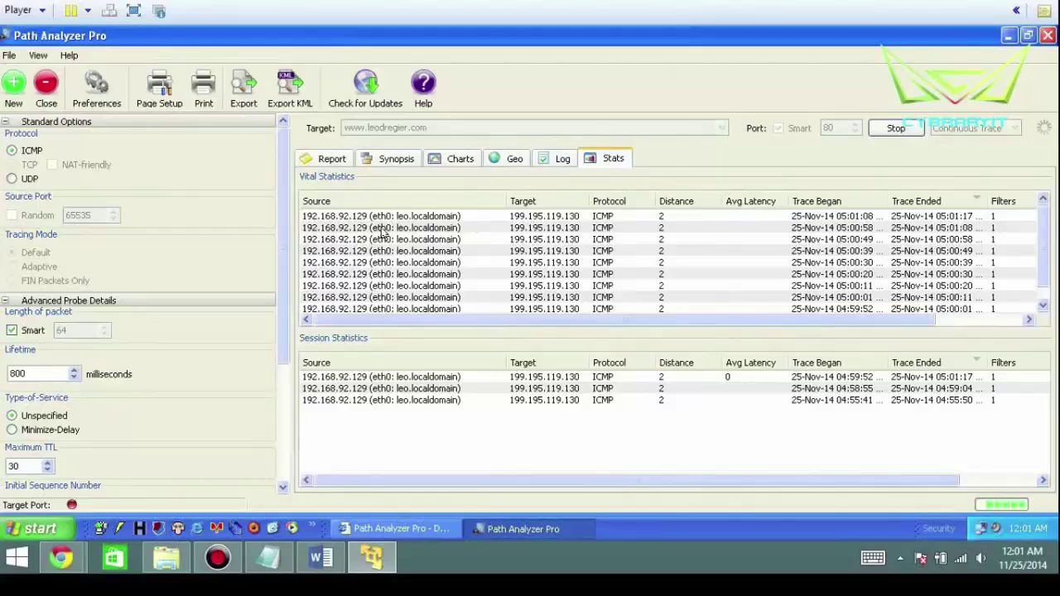
{"action": "left_click", "coordinate": [469, 229]}
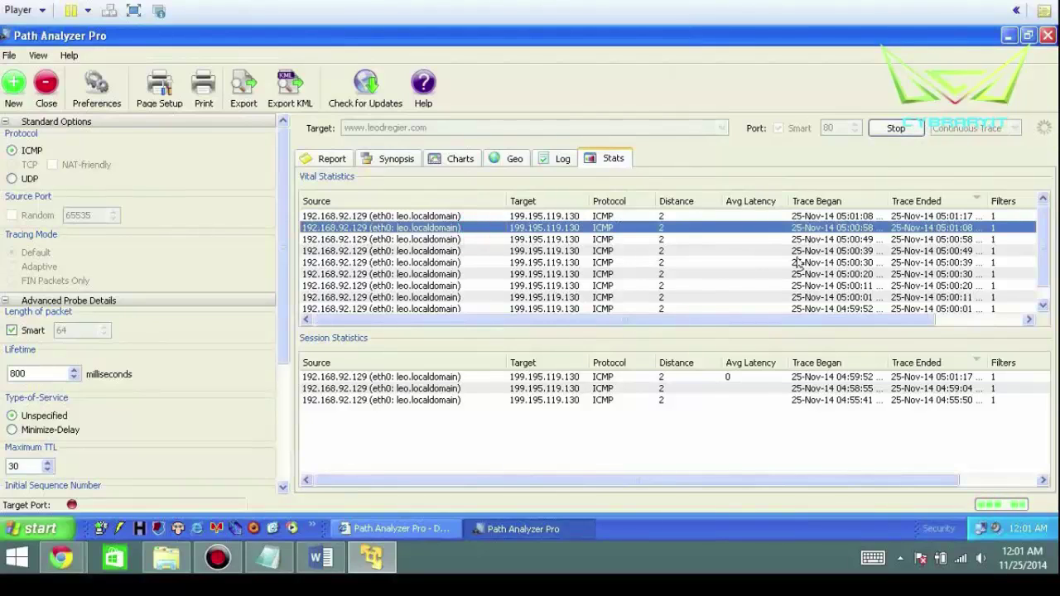
{"action": "left_click", "coordinate": [891, 128]}
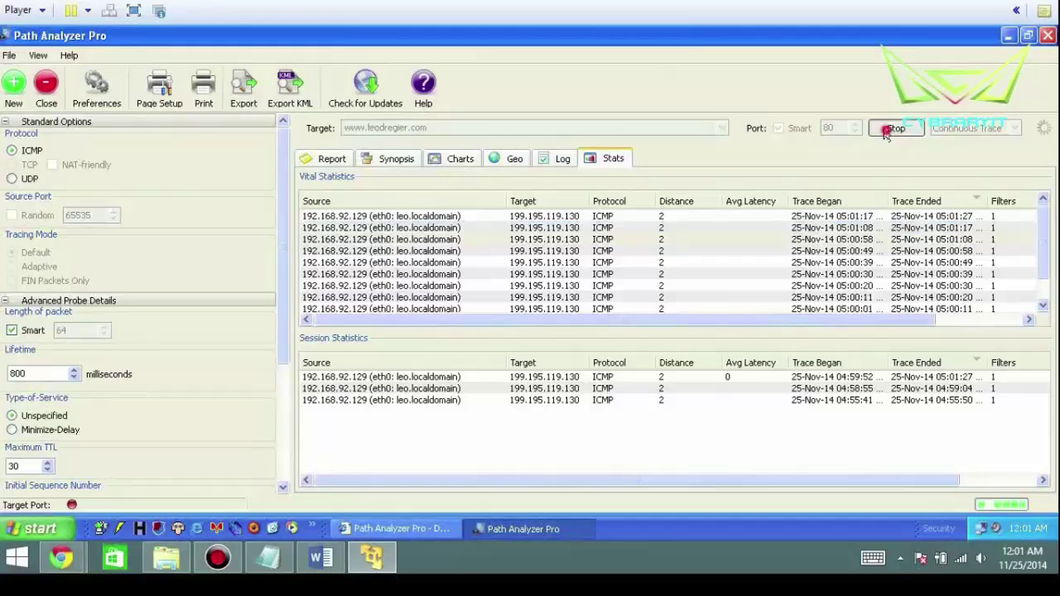
{"action": "left_click", "coordinate": [615, 227]}
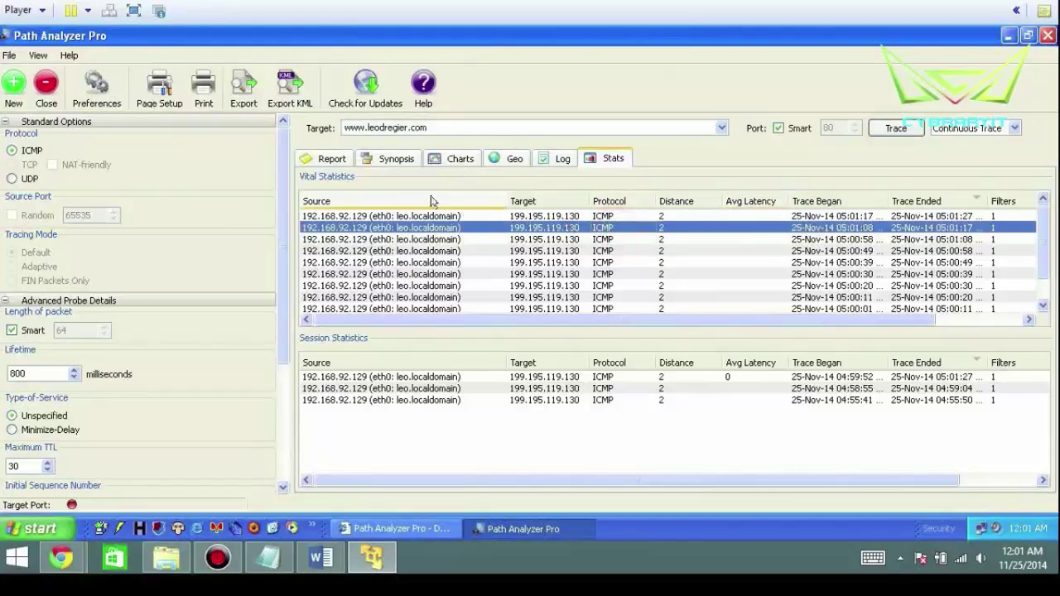
Review the hop-by-hop report, then show the synopsis for 199.195.119.130 (AS 55293, A2 Hosting)
{"action": "left_click", "coordinate": [313, 159]}
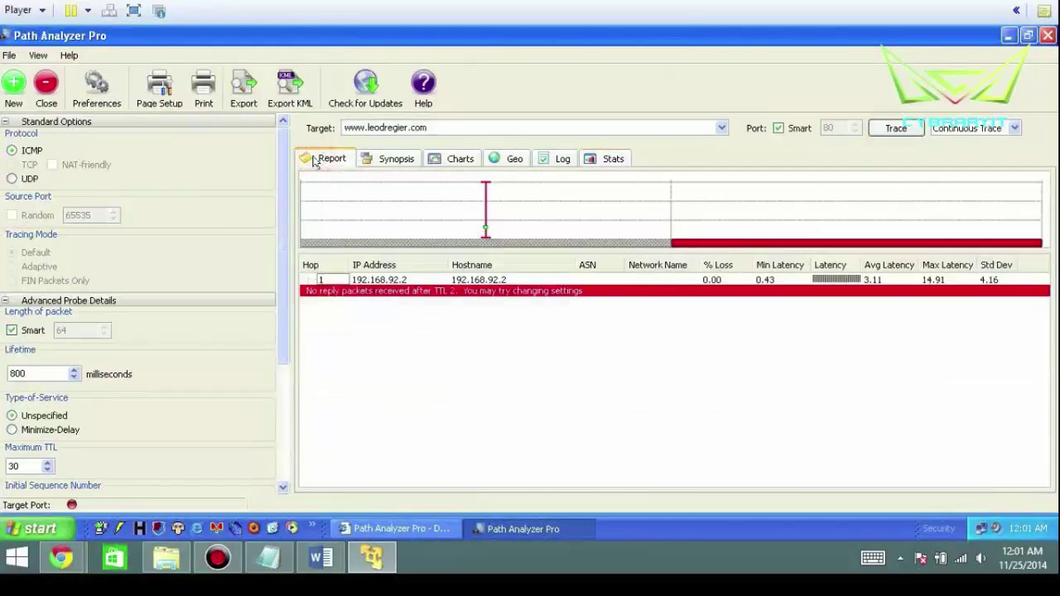
{"action": "left_click", "coordinate": [485, 222]}
{"action": "left_click", "coordinate": [602, 216]}
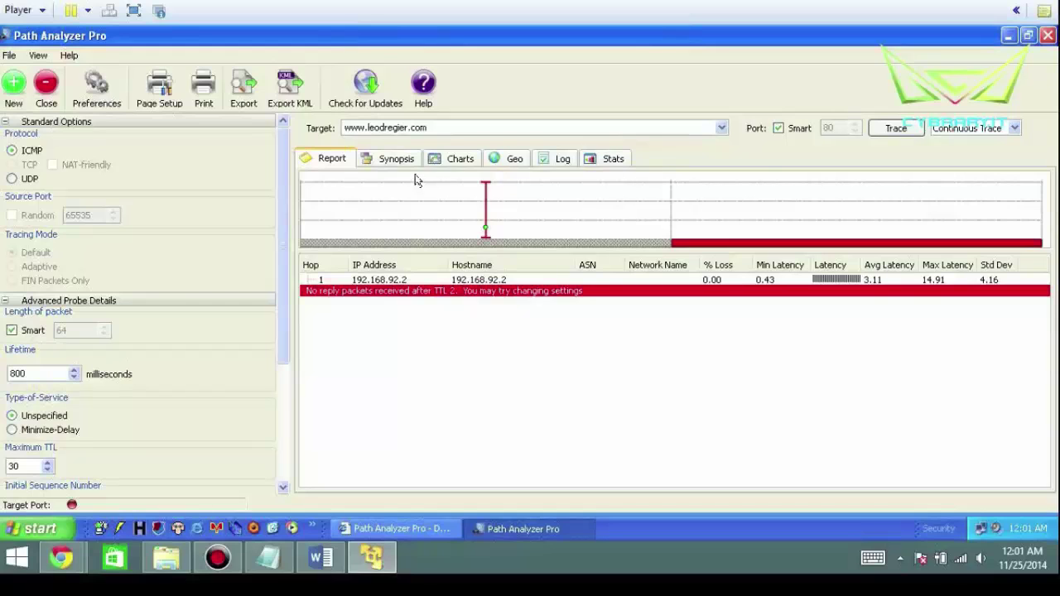
{"action": "left_click", "coordinate": [394, 159]}
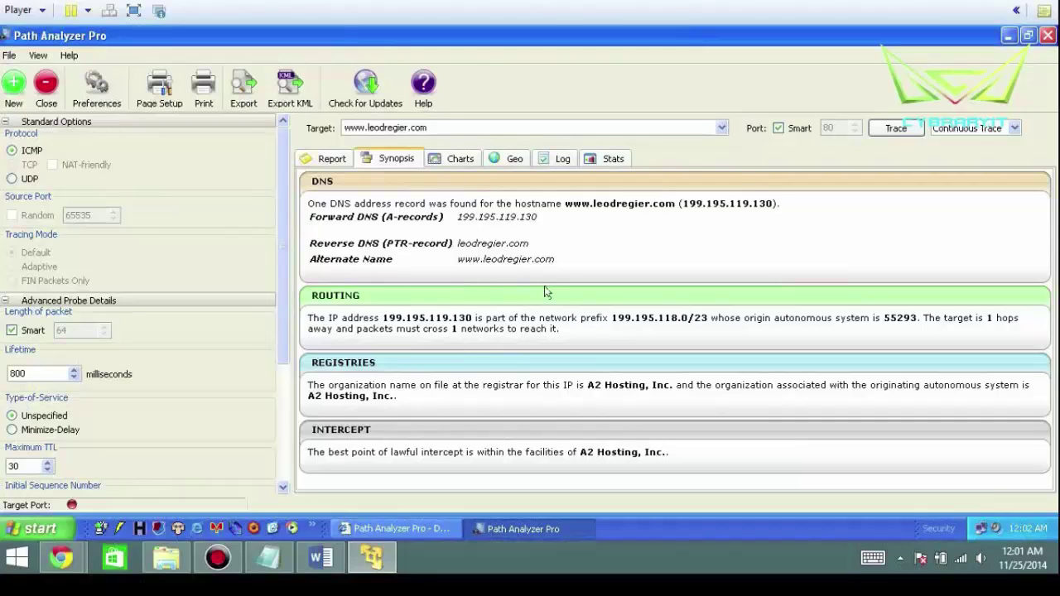
Chart hop latency as a min-to-max range line instead of bars
{"action": "left_click", "coordinate": [454, 158]}
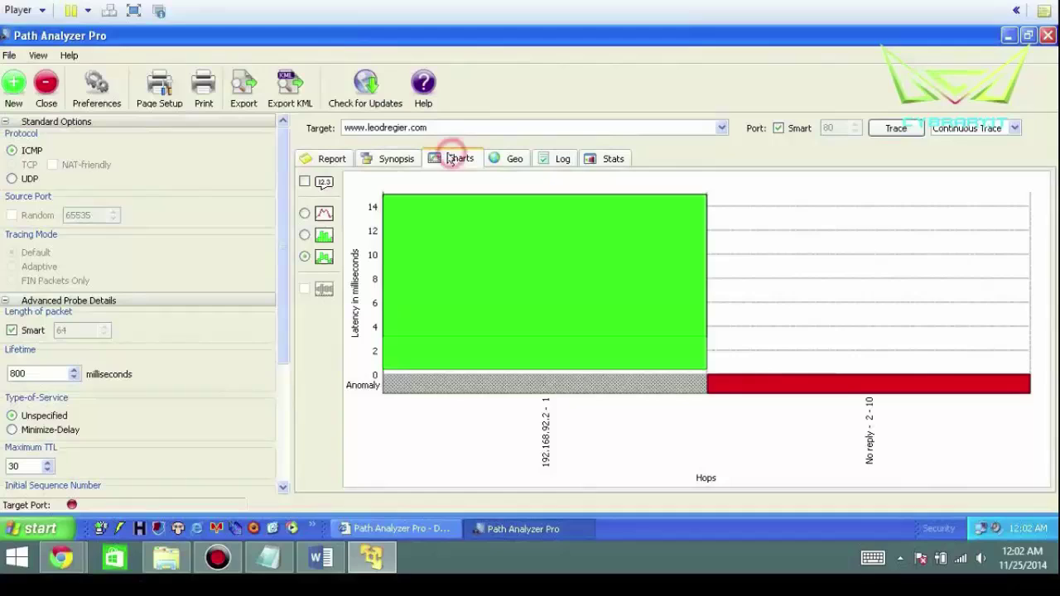
{"action": "left_click", "coordinate": [304, 235]}
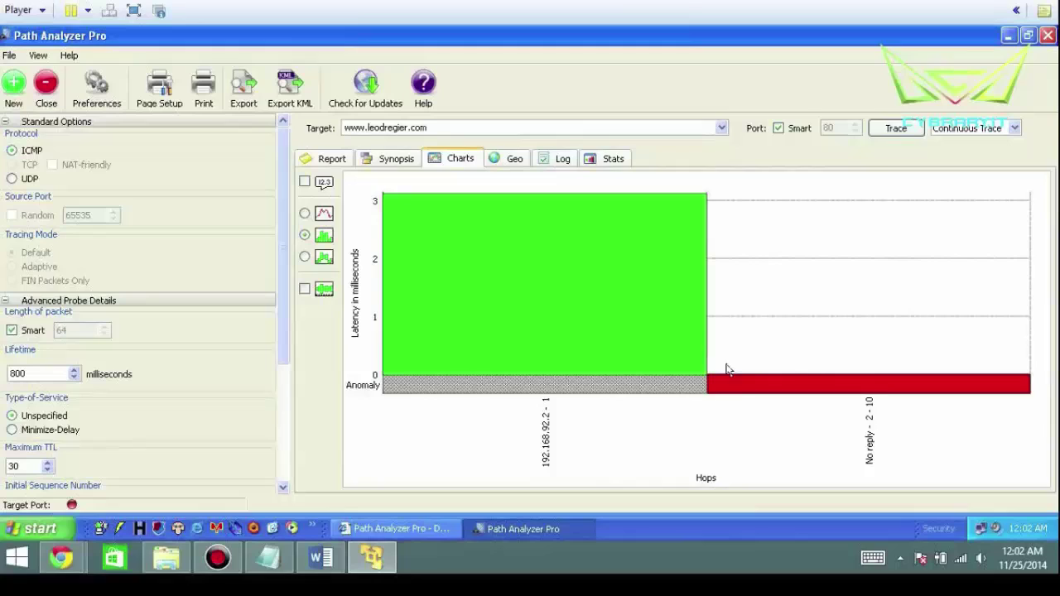
{"action": "left_click", "coordinate": [305, 213]}
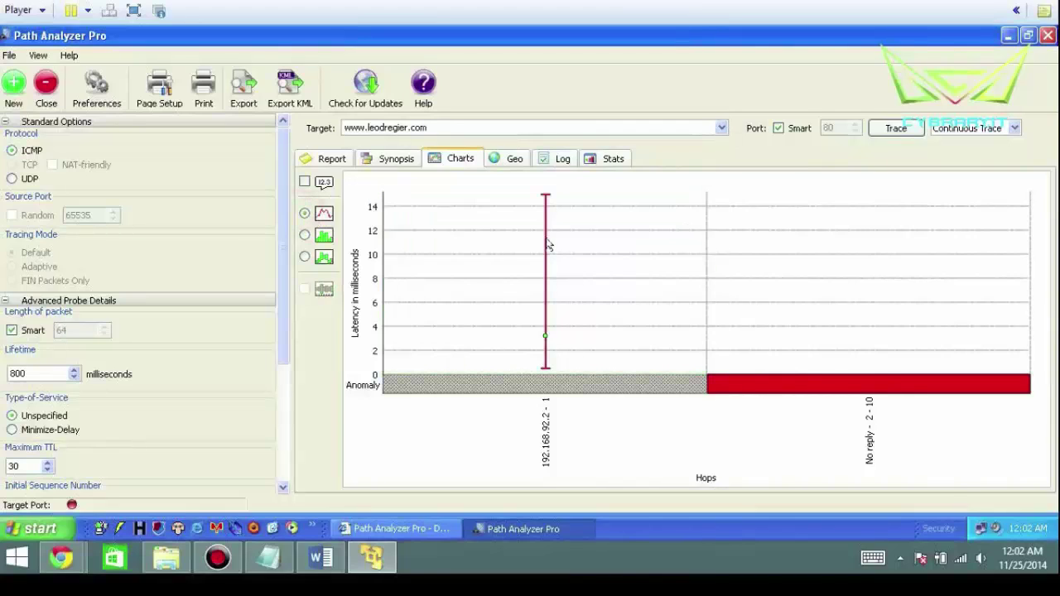